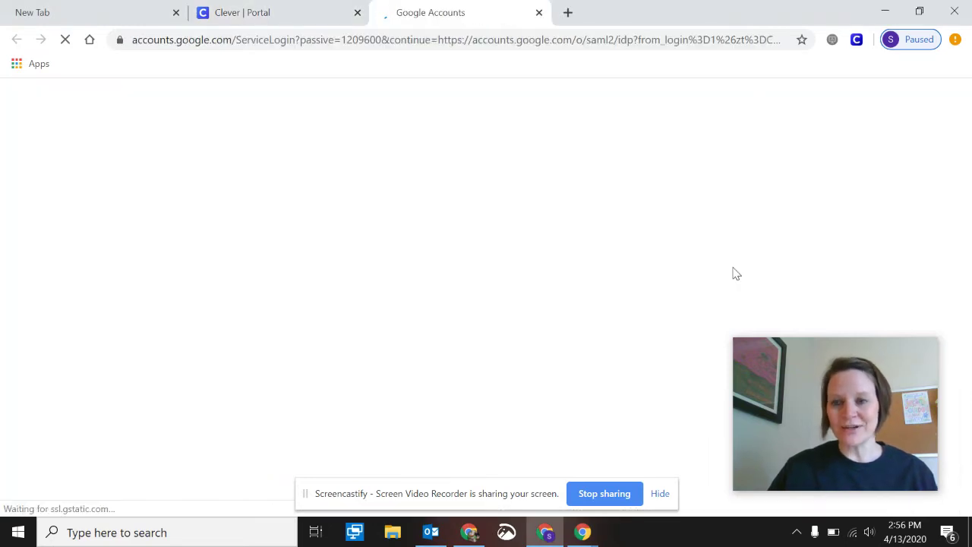
Sign in to the student's Google account with the account password and dismiss the page translation offer
left_click(545, 205)
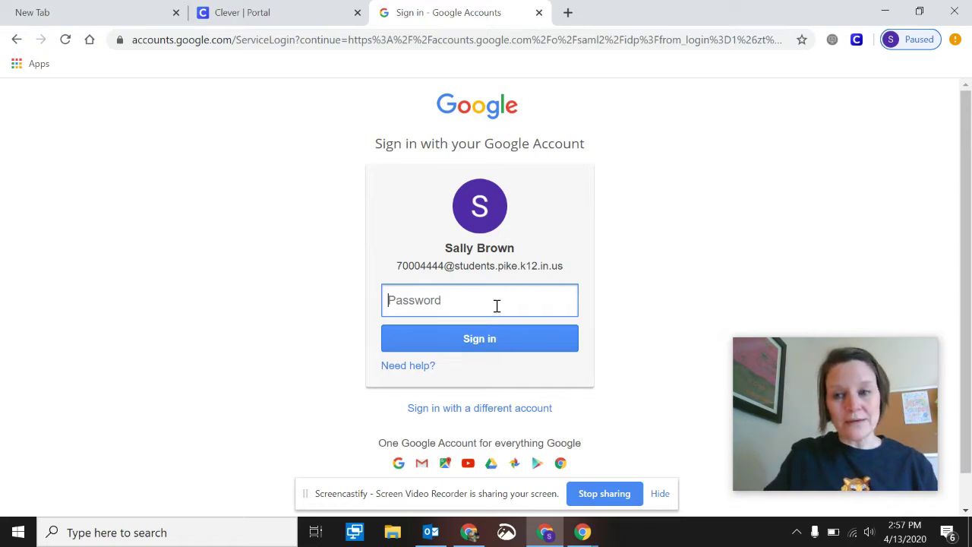
type("•")
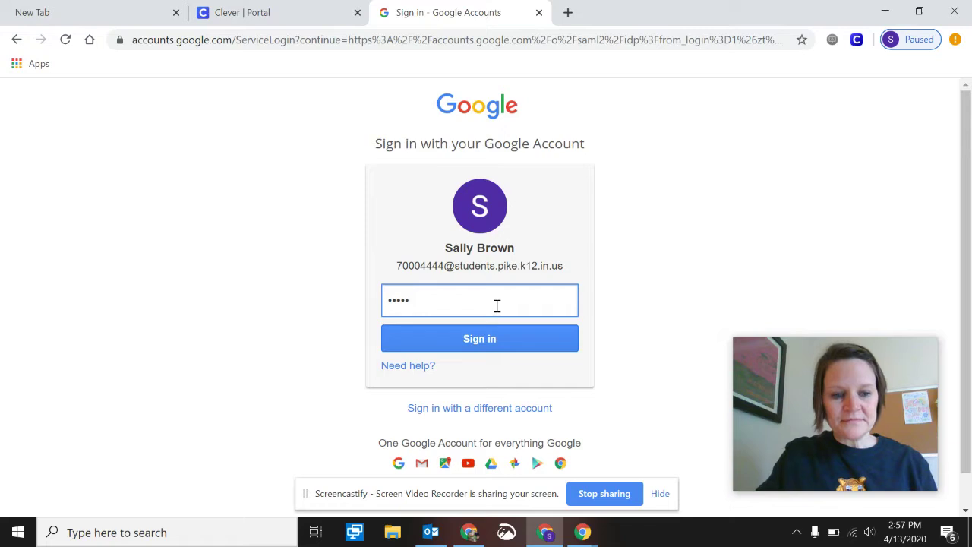
key("Return")
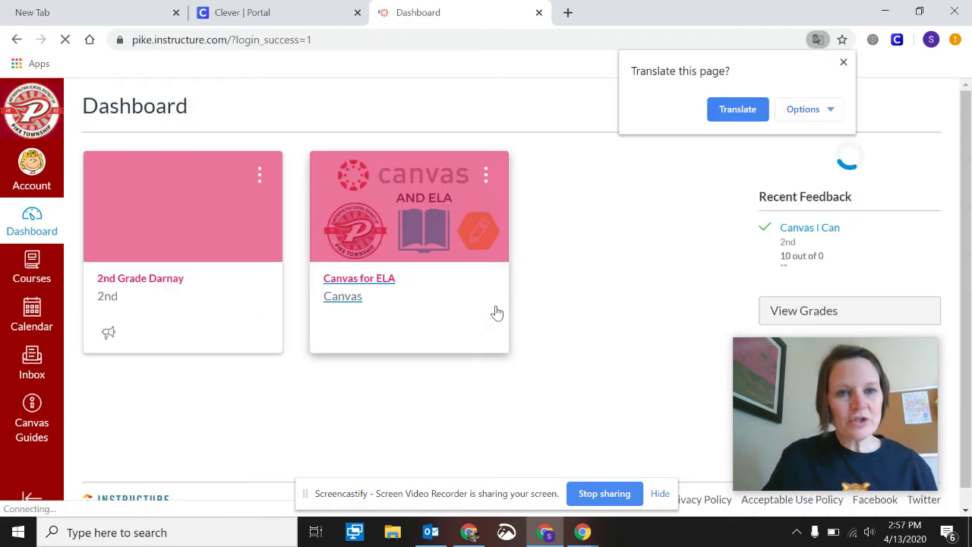
left_click(843, 62)
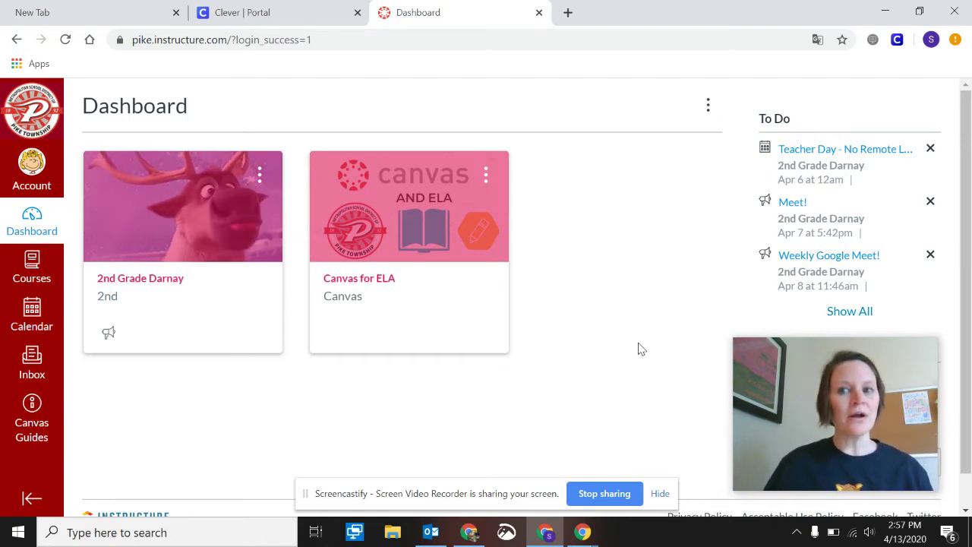
Open the 2nd Grade course from the dashboard and go to its modules
left_click(182, 278)
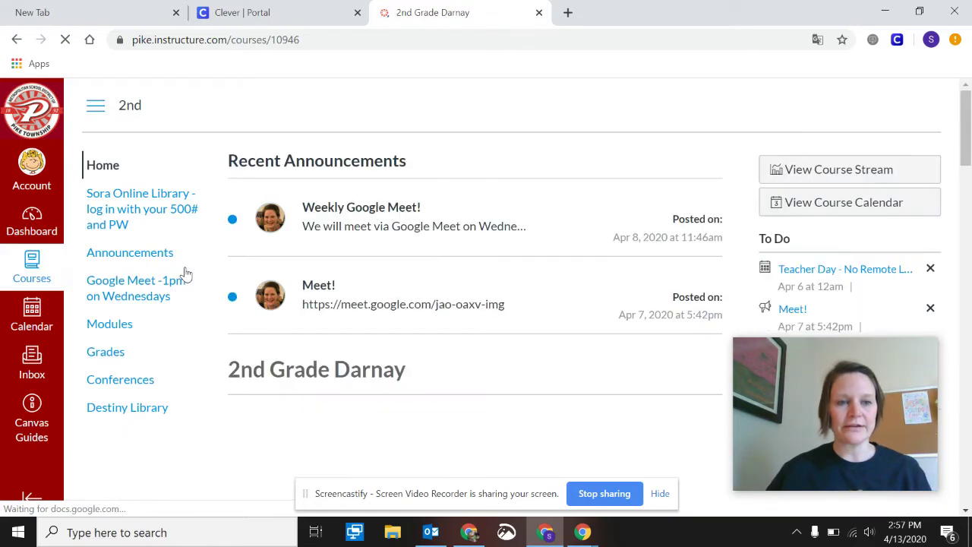
scroll(291, 258, "down", 4)
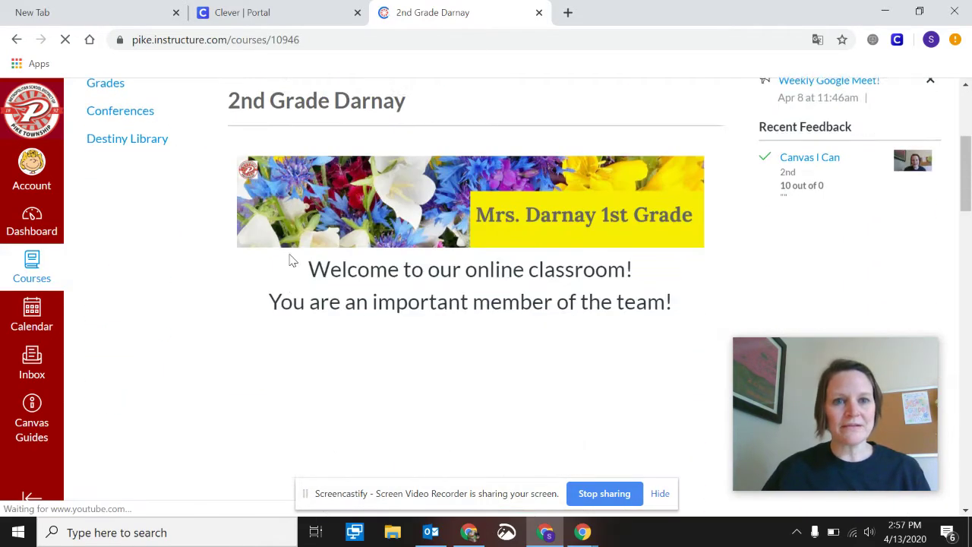
scroll(167, 230, "up", 3)
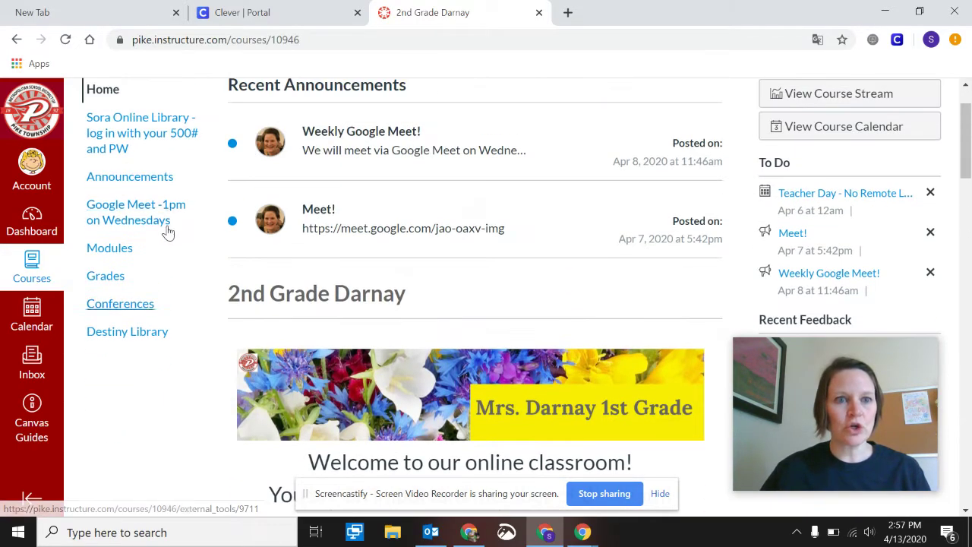
left_click(119, 250)
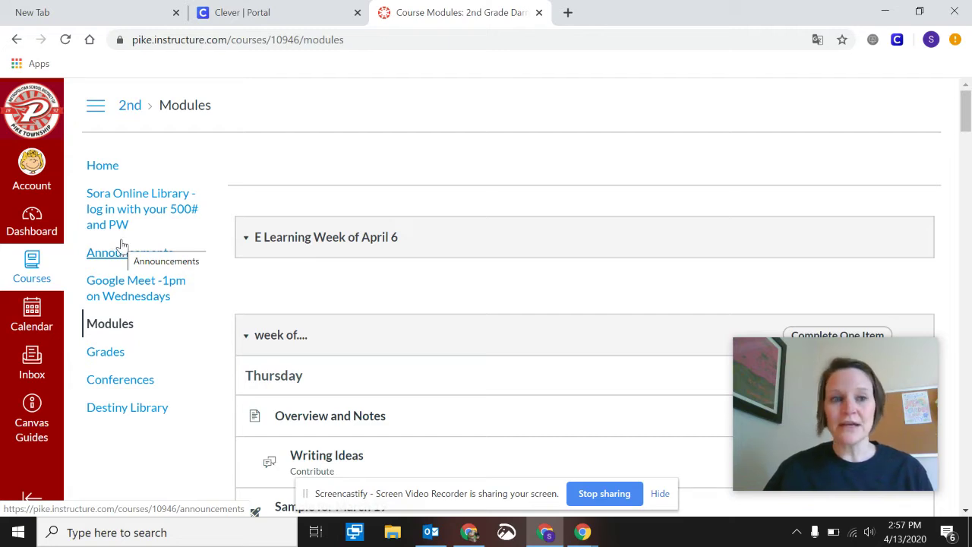
Open the Math in the Wild assignment listed under Tuesday in the course modules
scroll(88, 218, "down", 4)
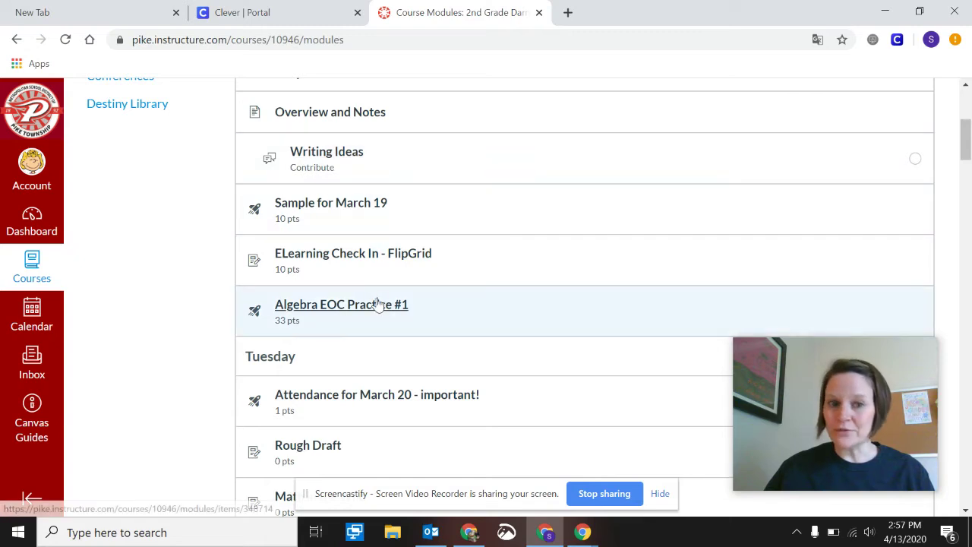
scroll(372, 334, "down", 2)
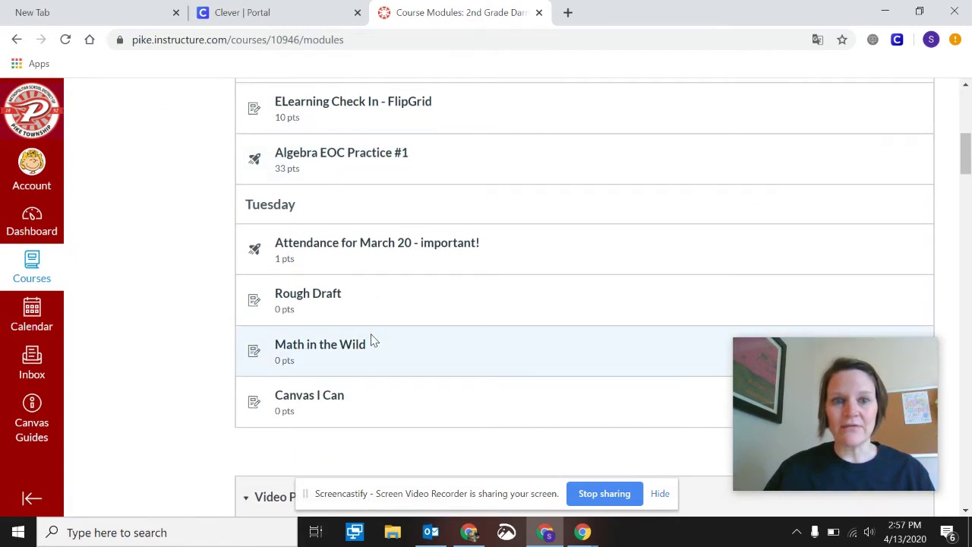
left_click(310, 351)
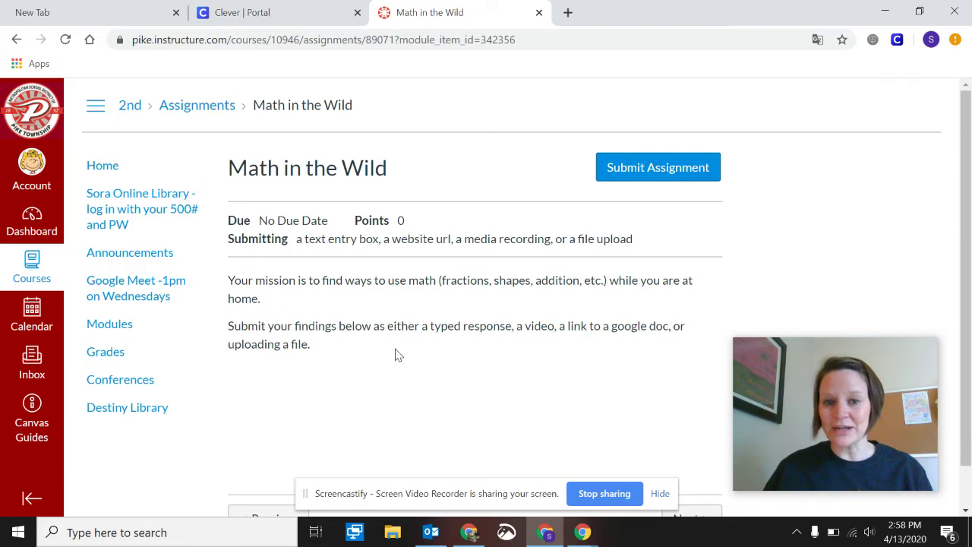
Start a submission for the Math in the Wild assignment and show its file upload form
scroll(394, 355, "down", 1)
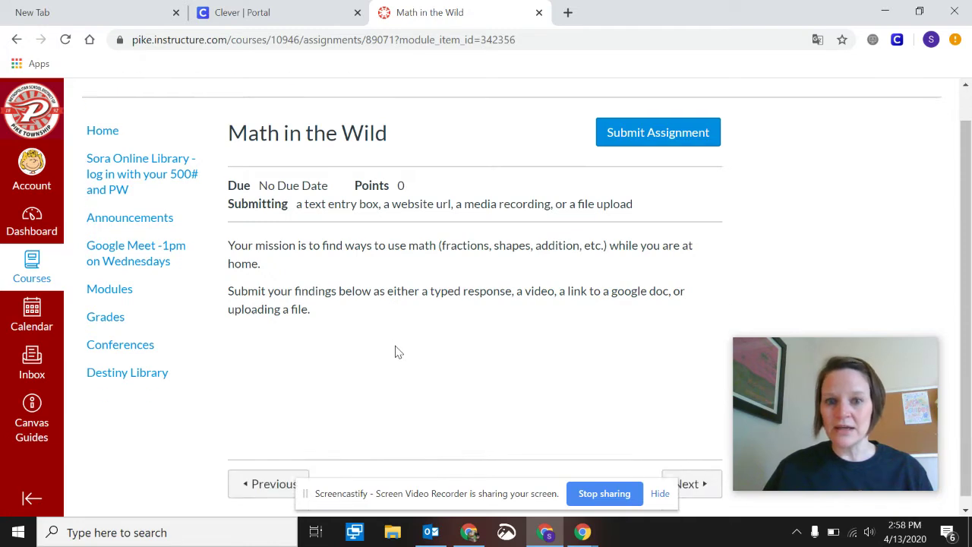
left_click(640, 129)
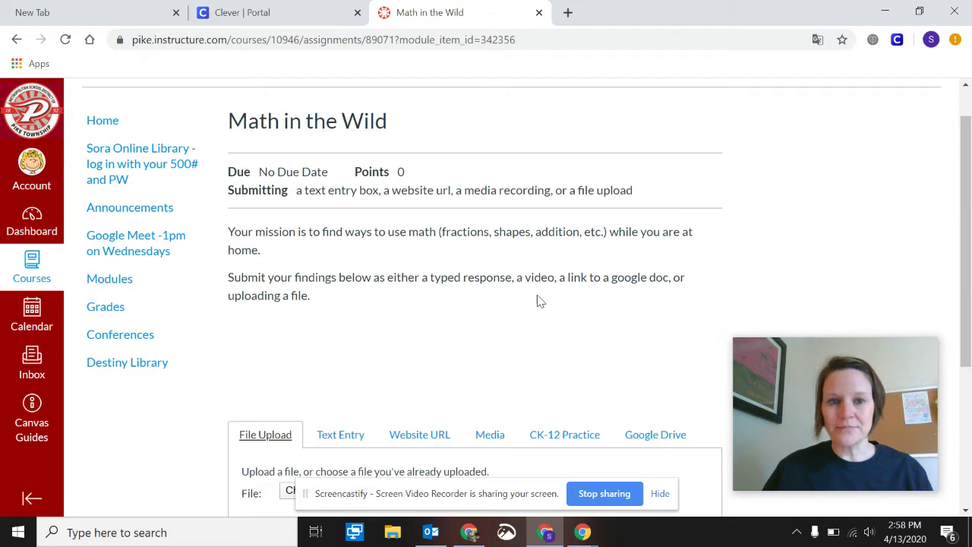
scroll(539, 301, "down", 3)
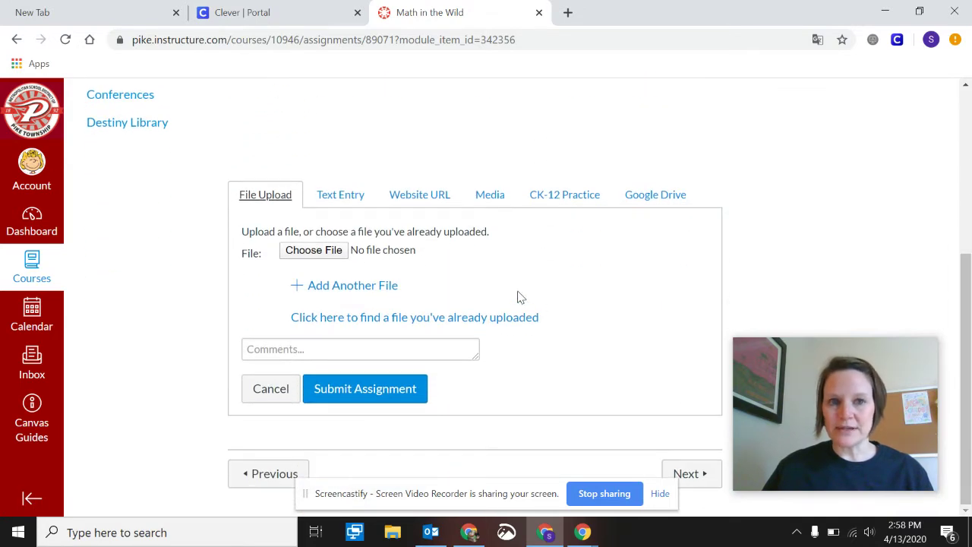
left_click(326, 257)
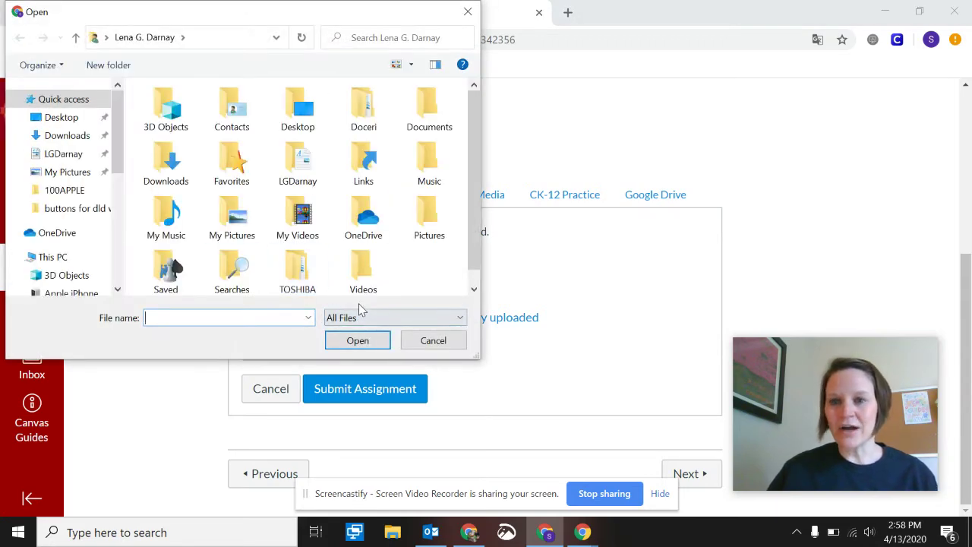
left_click(295, 218)
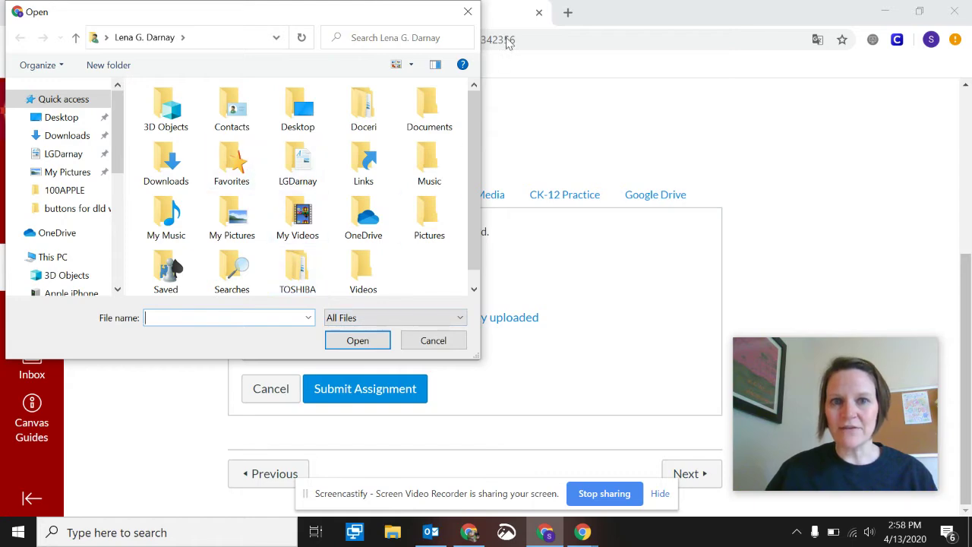
left_click(467, 12)
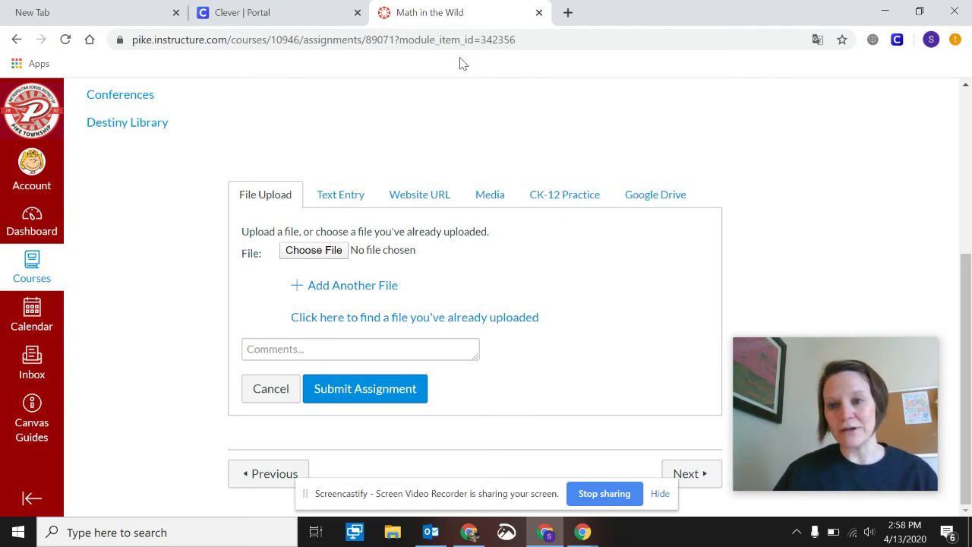
Enter "Typed!" as the text entry response, start a media comment and allow the site to use the microphone and camera
left_click(340, 197)
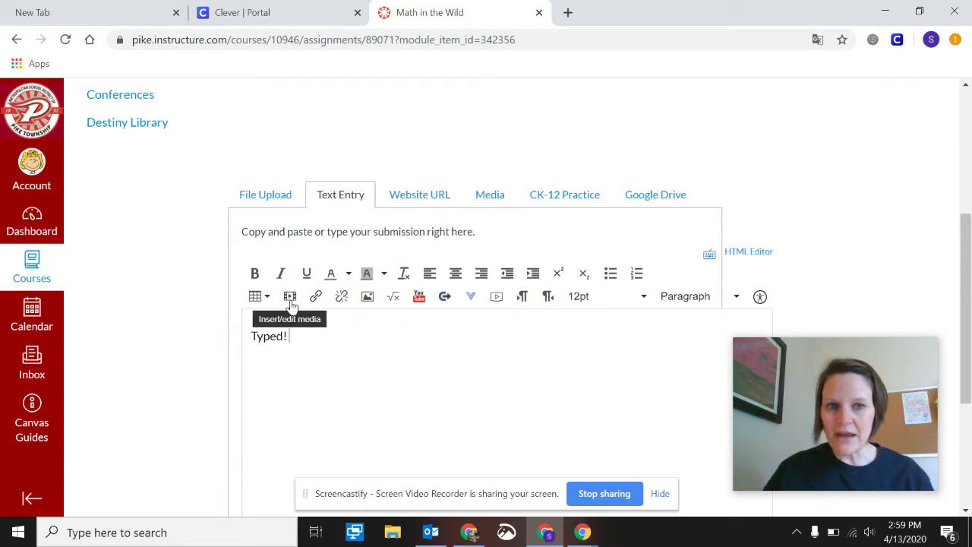
left_click(495, 297)
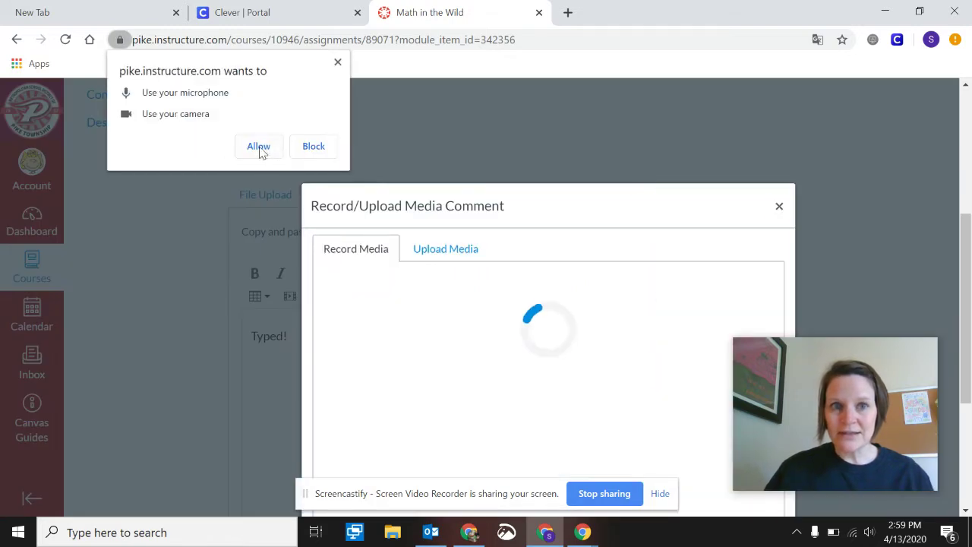
left_click(259, 147)
left_click_drag(572, 221, 478, 145)
left_click(581, 345)
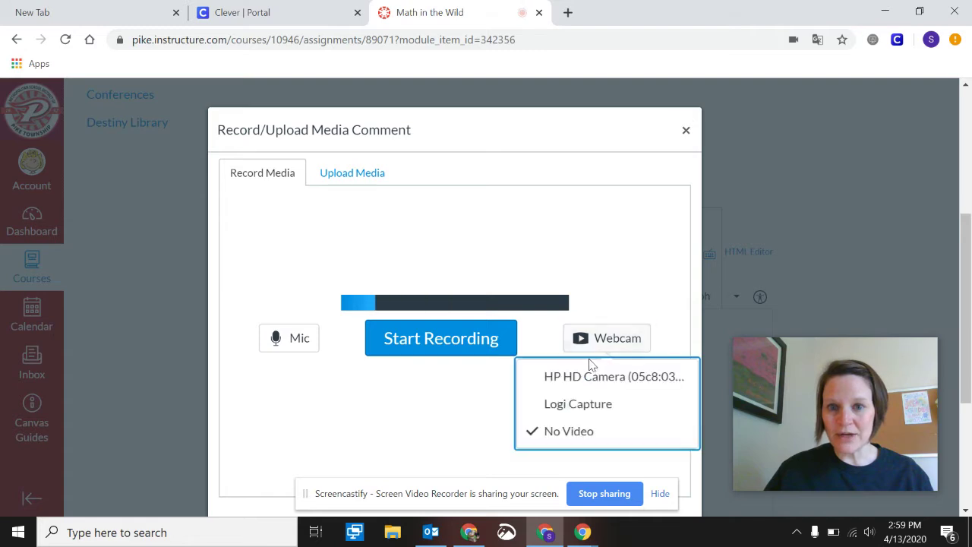
left_click(596, 385)
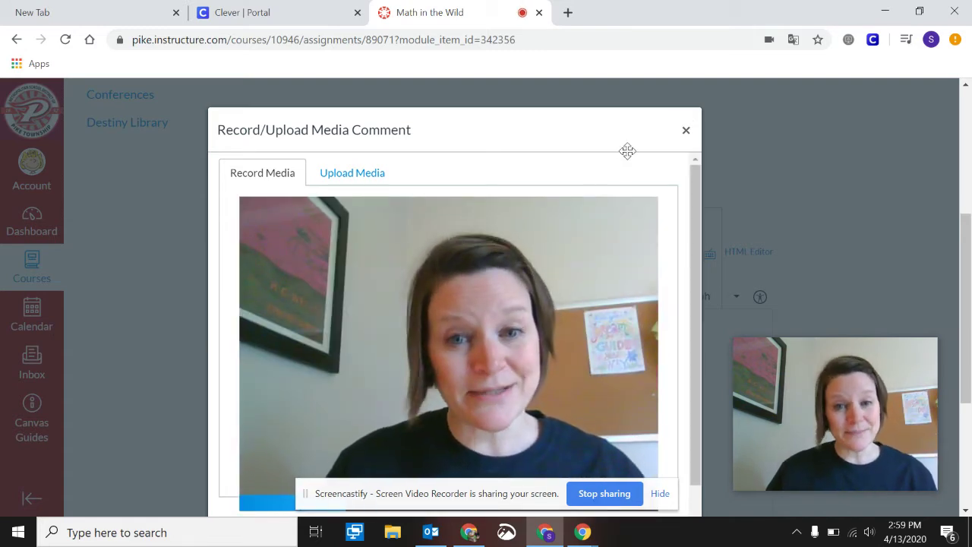
left_click(683, 133)
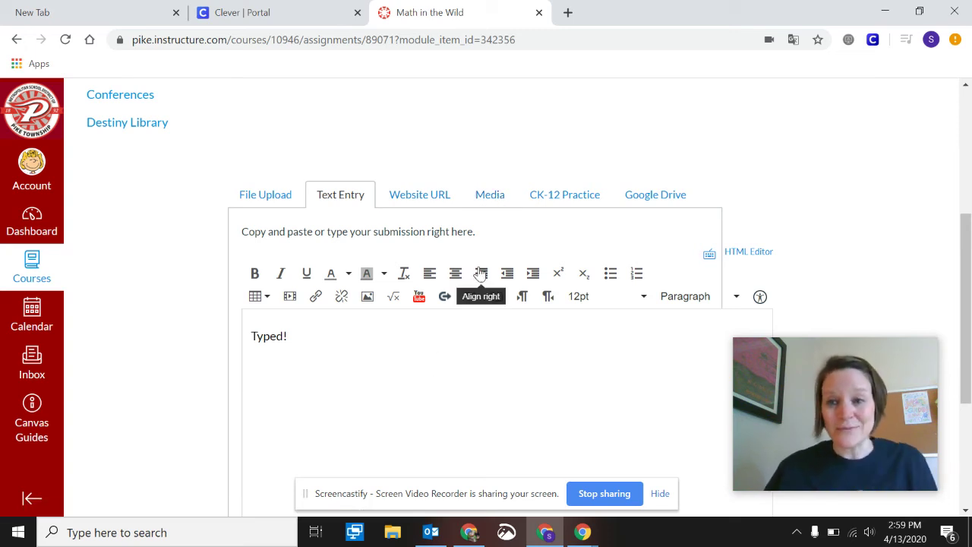
Start a media recording for the assignment submission and select the HP HD Camera as its webcam
left_click(486, 196)
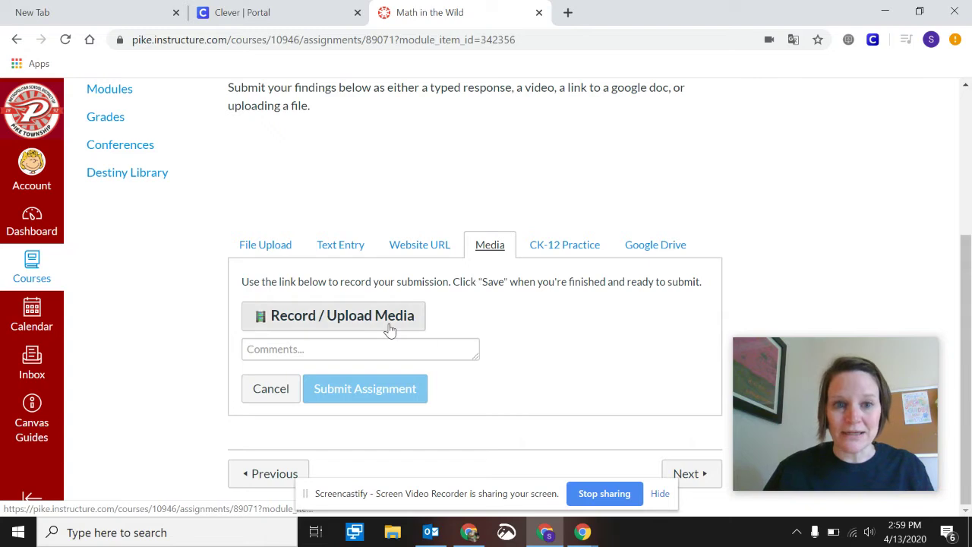
left_click(358, 314)
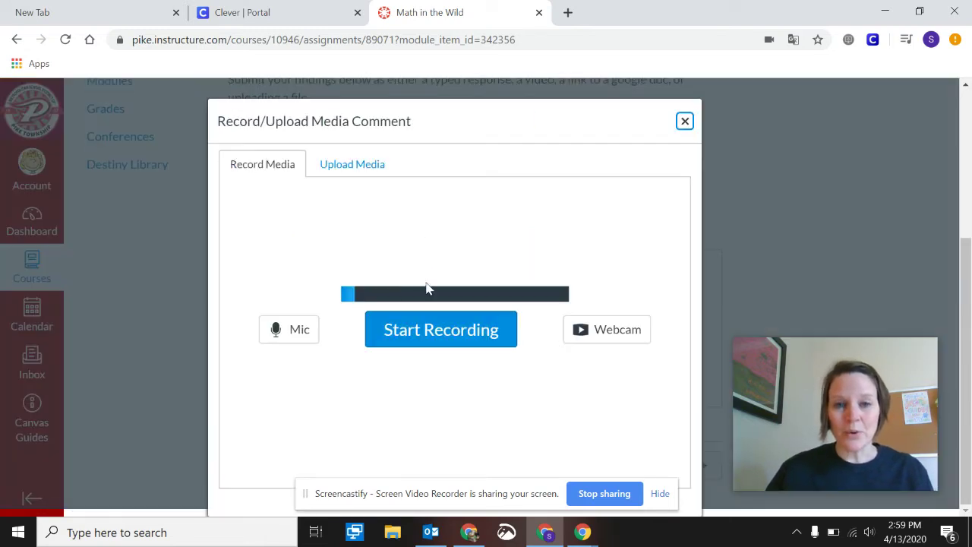
left_click(619, 334)
left_click(607, 371)
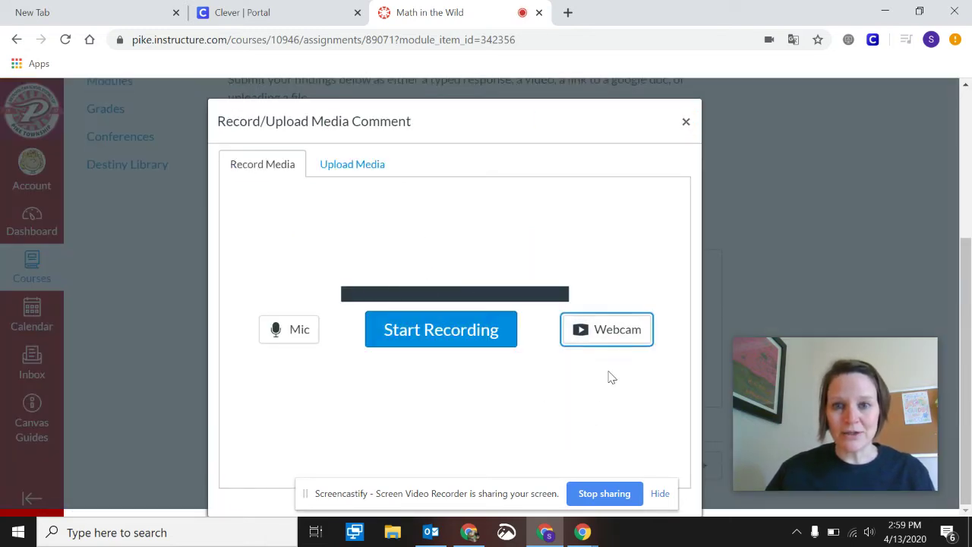
left_click_drag(476, 97, 478, 48)
scroll(486, 441, "down", 1)
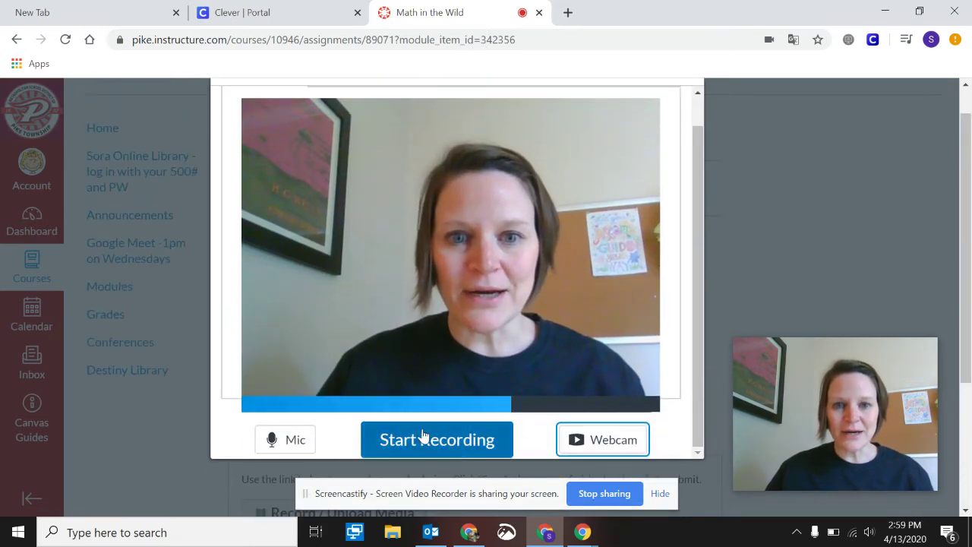
Record a webcam video of about 11 seconds and save it to the media submission
left_click(410, 453)
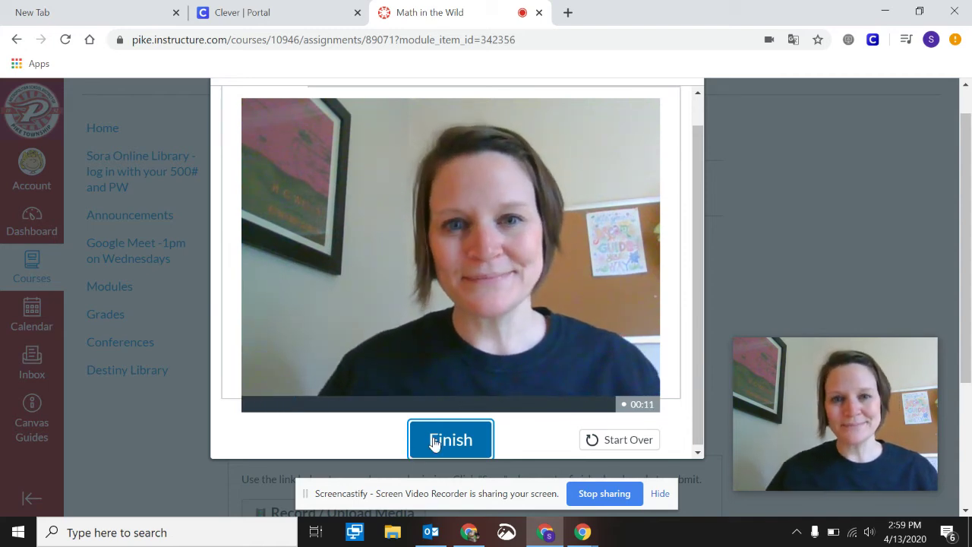
left_click(434, 443)
scroll(434, 443, "down", 1)
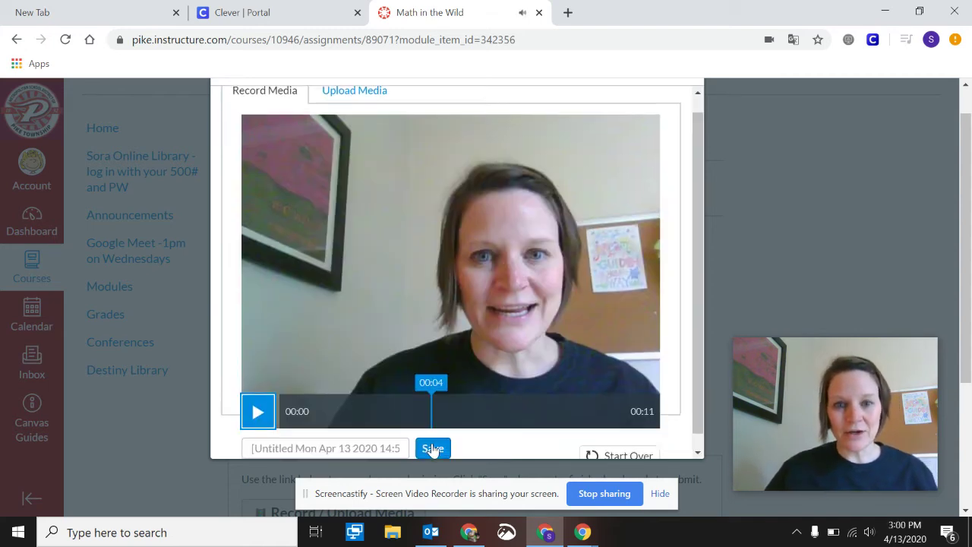
left_click(439, 435)
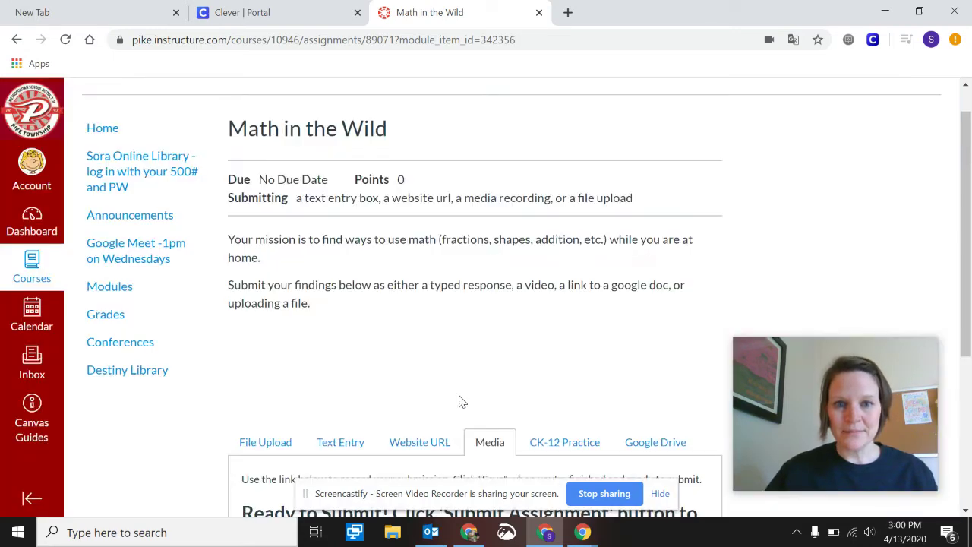
Examine the Website URL submission form and return to the saved media submission
scroll(465, 395, "down", 3)
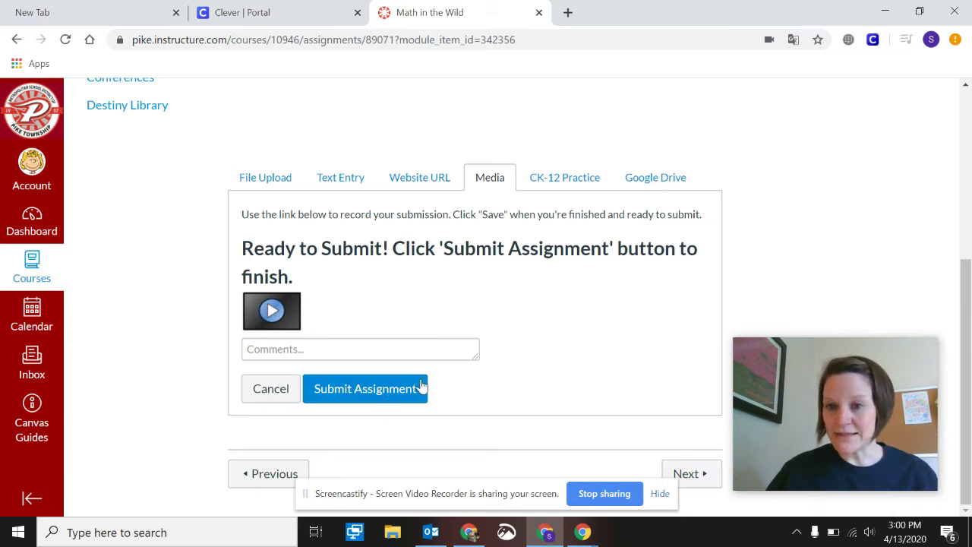
left_click(416, 182)
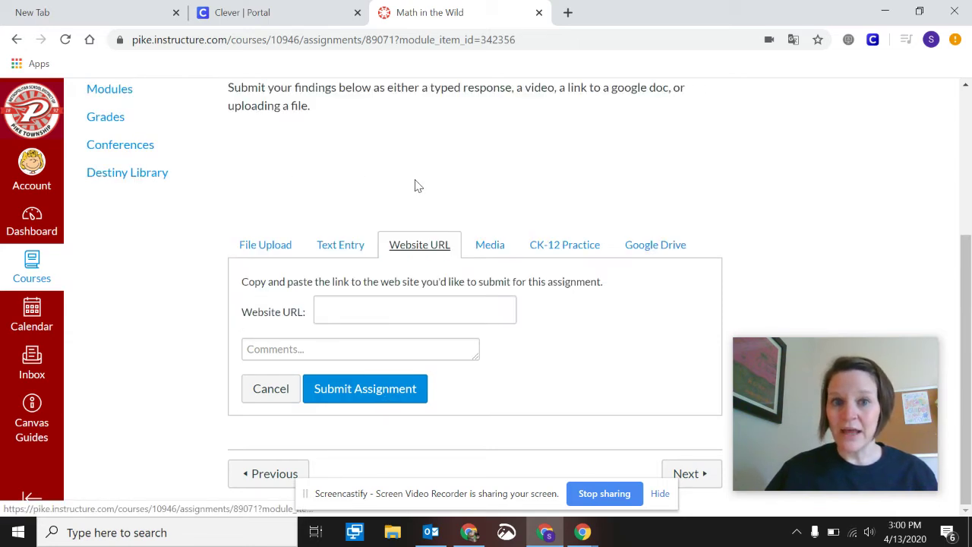
left_click(414, 313)
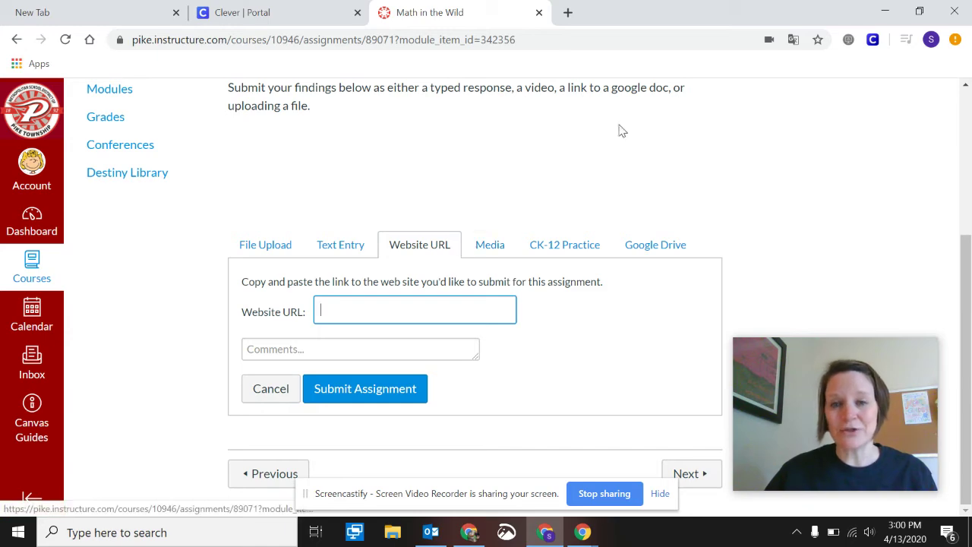
scroll(575, 188, "up", 3)
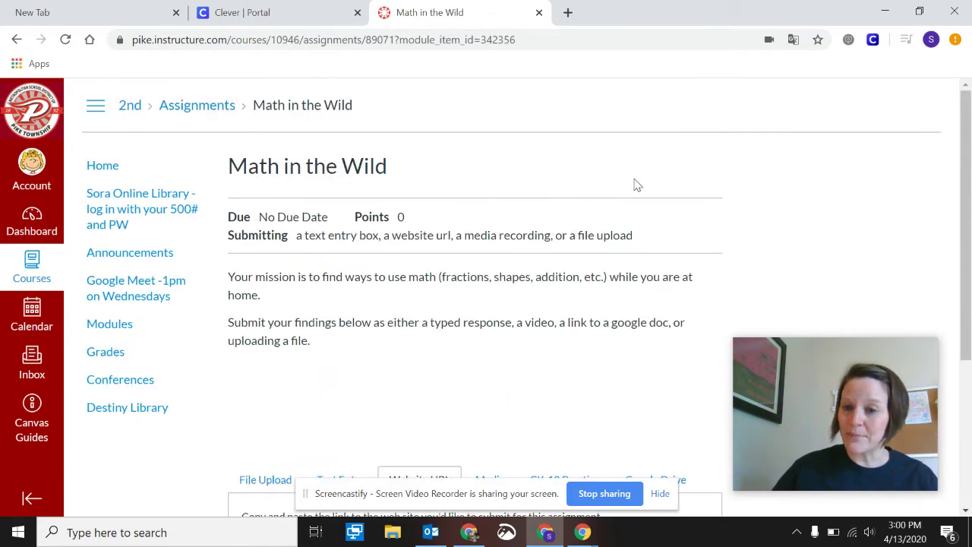
scroll(360, 163, "down", 3)
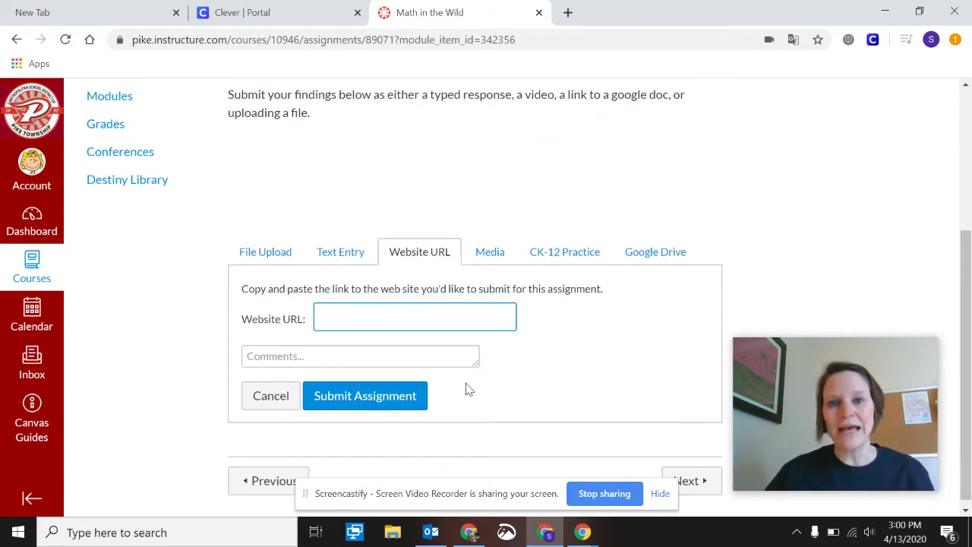
left_click(486, 255)
scroll(387, 455, "down", 1)
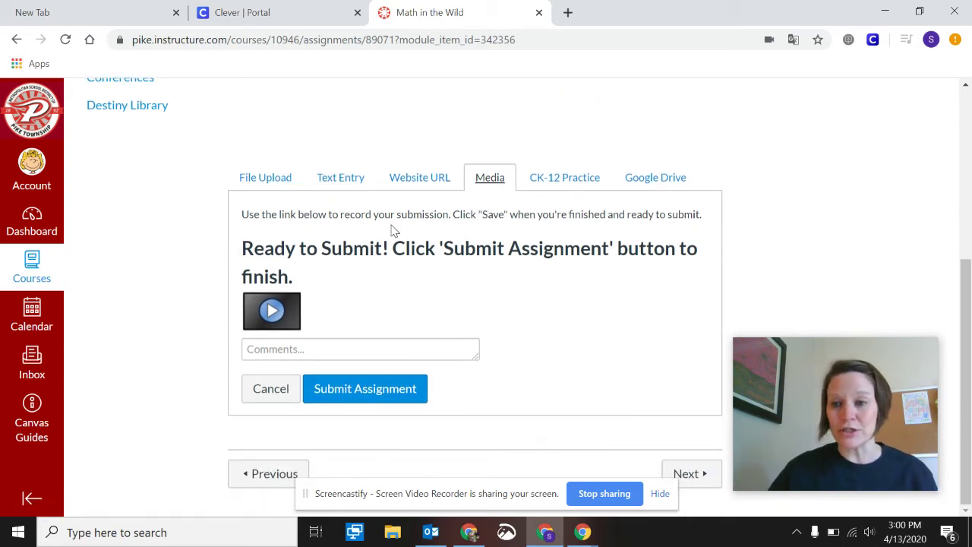
Submit the media recording for Math in the Wild and check its submission details, recording link and comment box
left_click(372, 391)
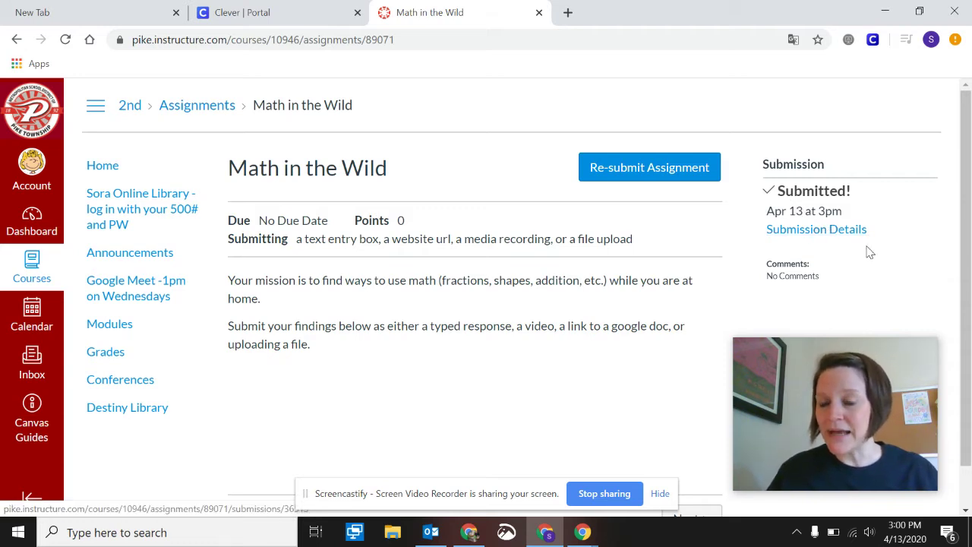
left_click(825, 231)
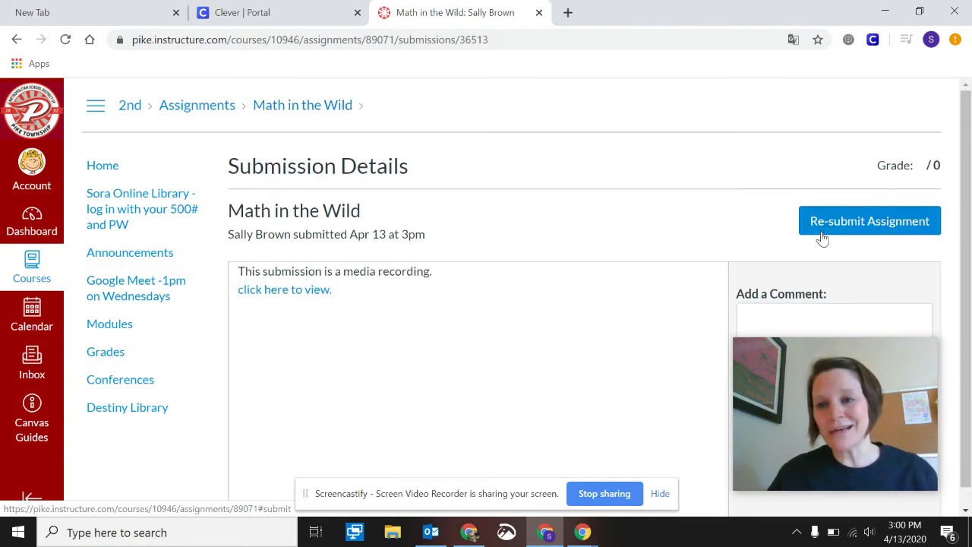
scroll(677, 235, "down", 1)
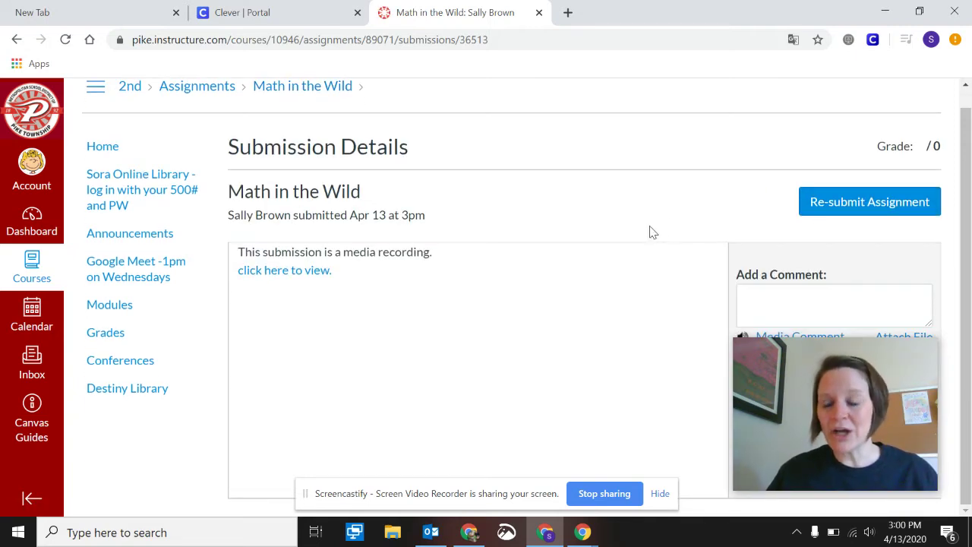
left_click(284, 274)
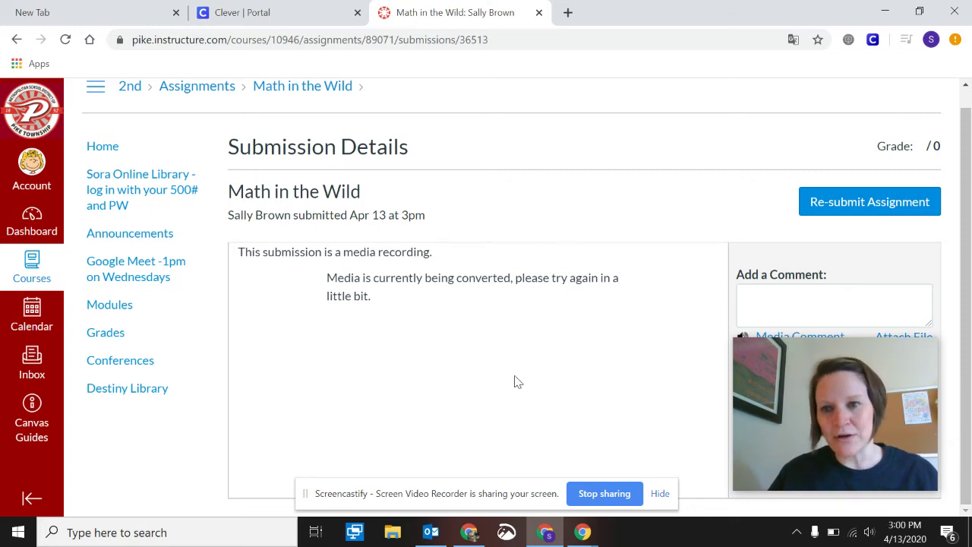
left_click(861, 306)
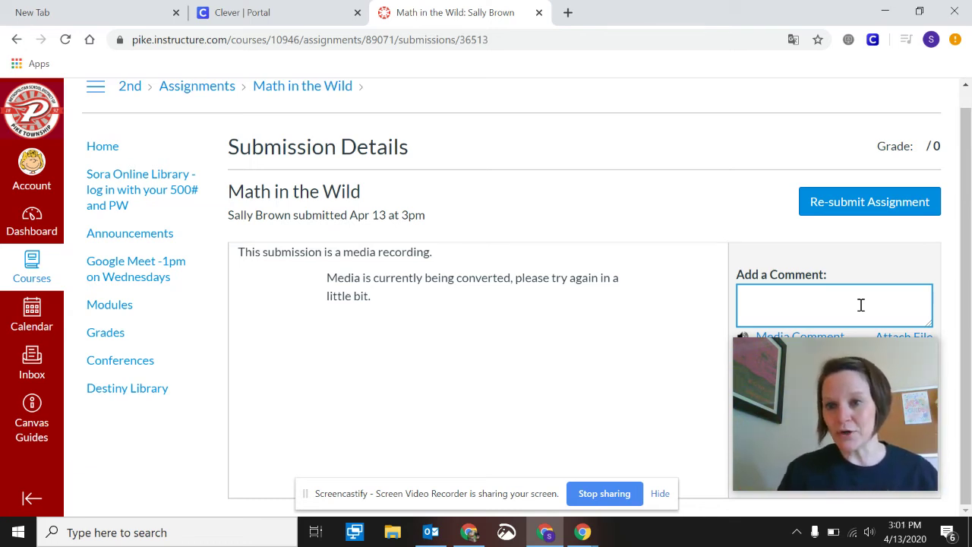
Start a resubmission to look at its media recording option, close the recorder without recording and return to the assignment description
left_click(840, 197)
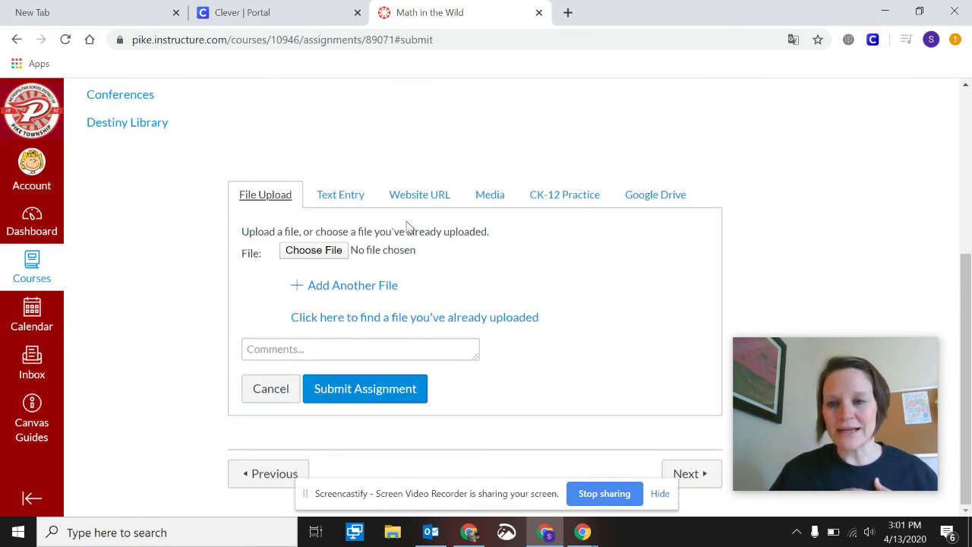
left_click(486, 199)
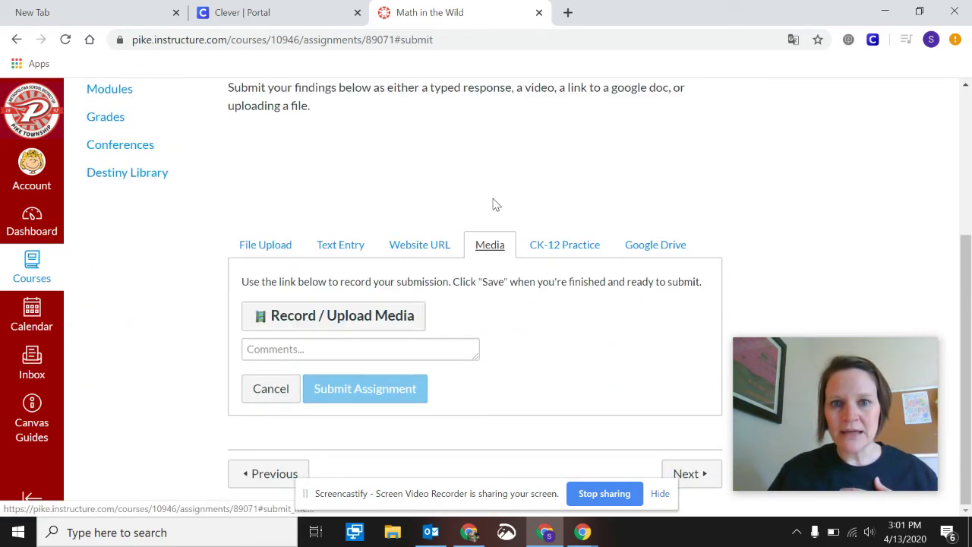
left_click(316, 320)
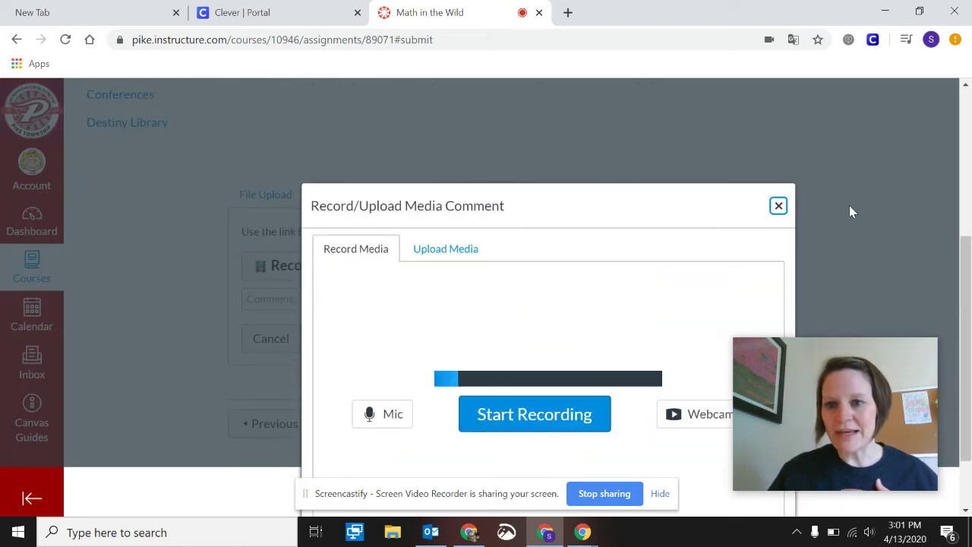
left_click(779, 206)
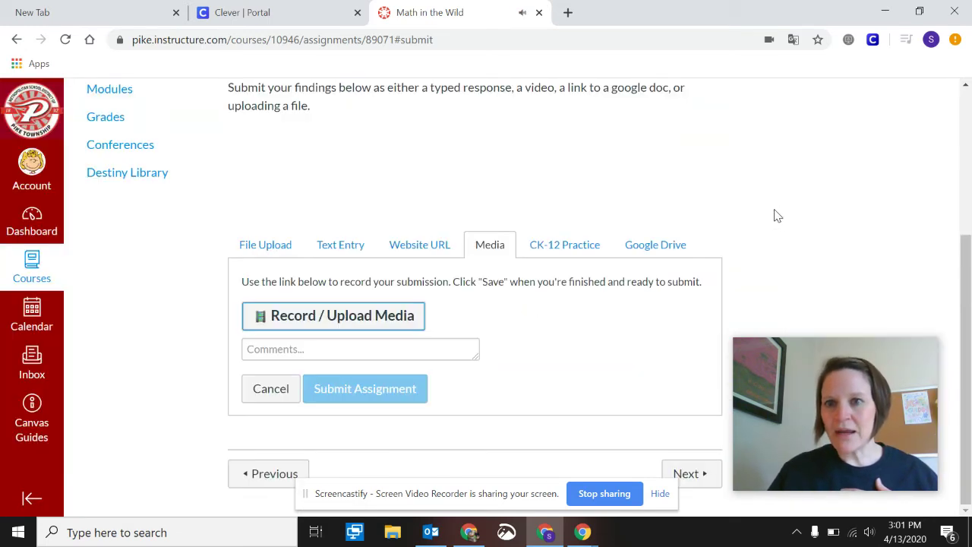
scroll(776, 216, "up", 3)
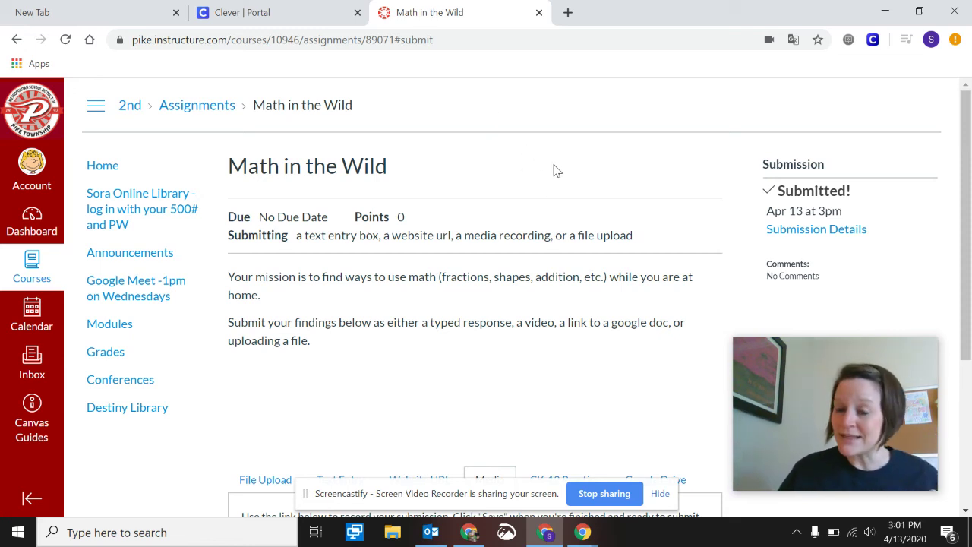
Switch to the teacher's Chrome window, open the reloaded Math in the Wild assignment in SpeedGrader and grade the media submission 10
left_click(468, 531)
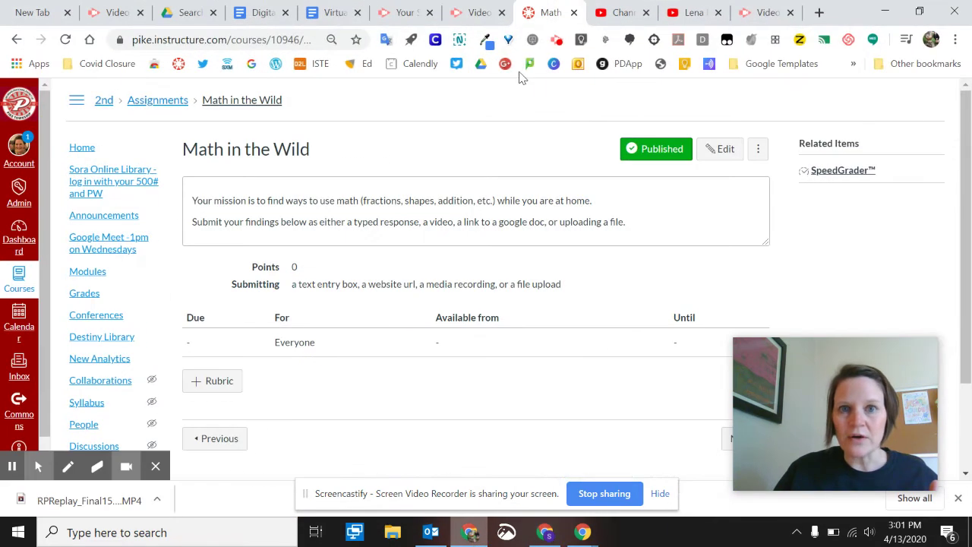
left_click(67, 40)
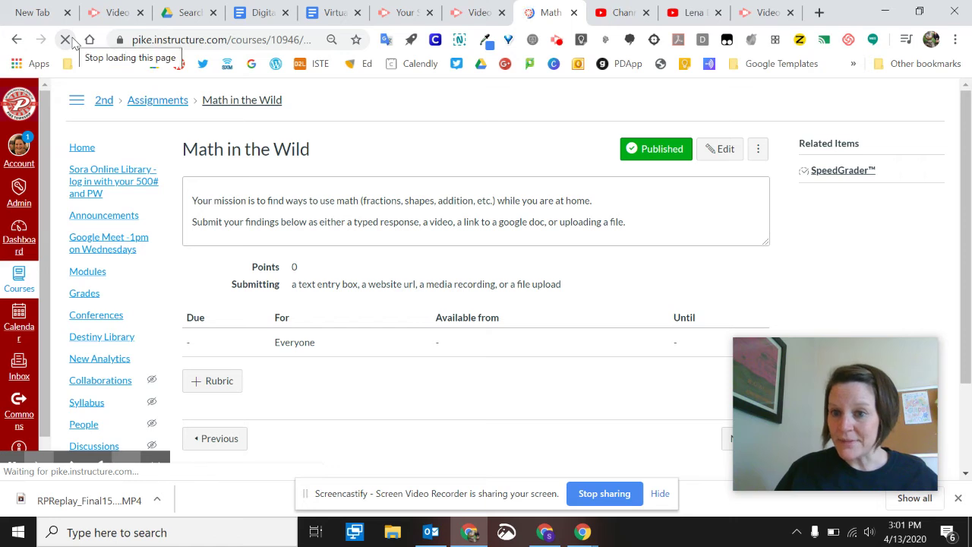
left_click(852, 174)
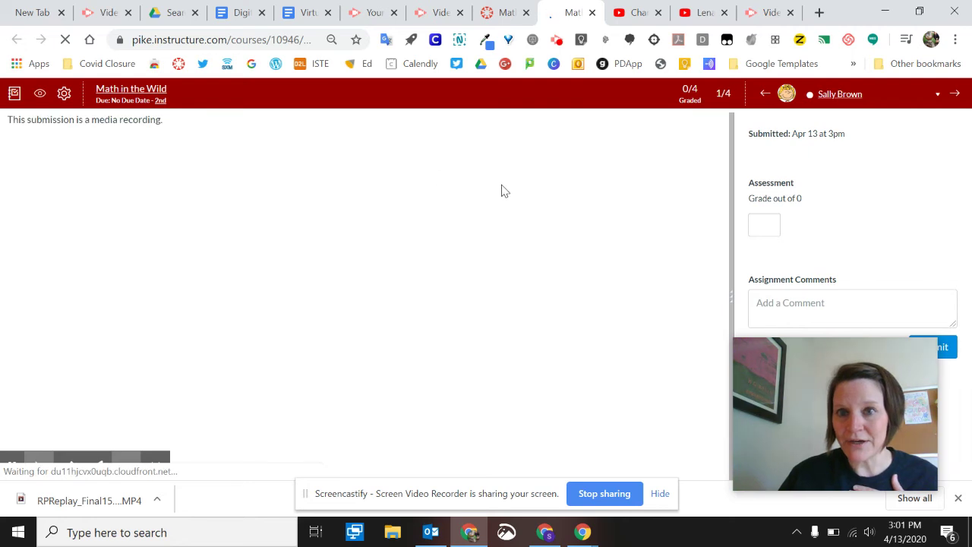
left_click(764, 224)
type("10")
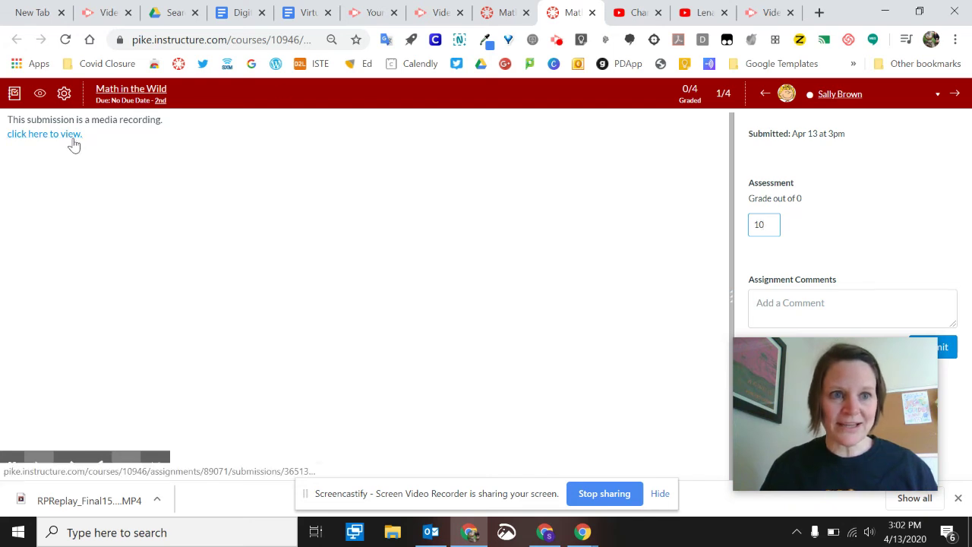
Write "Great Job!" as the assignment comment on the student's submission
left_click(789, 303)
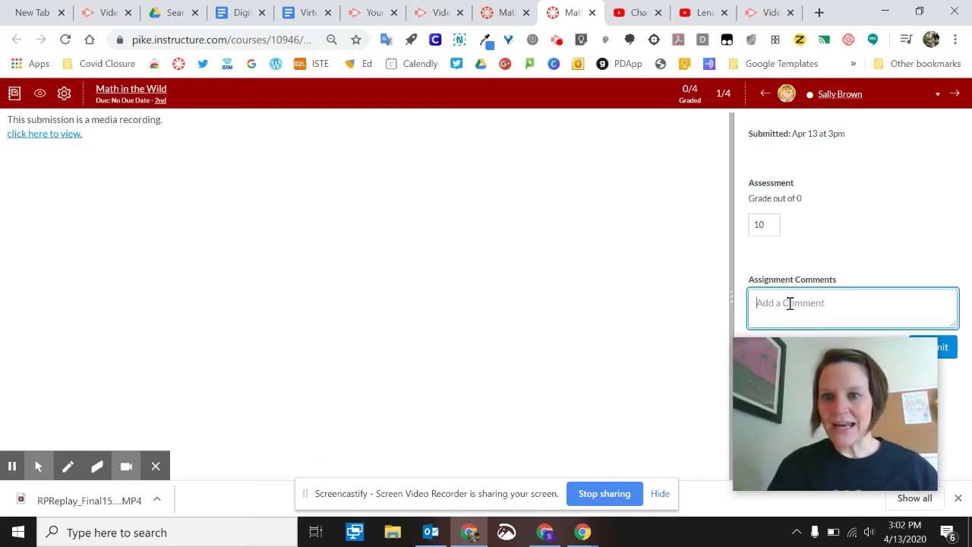
type("Grat")
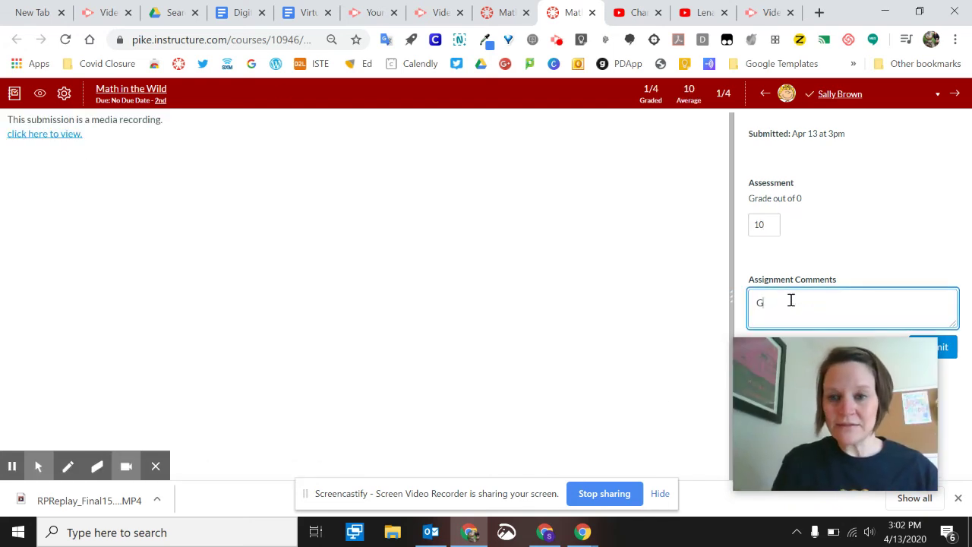
key("BackSpace")
key("BackSpace")
type("eat Job!")
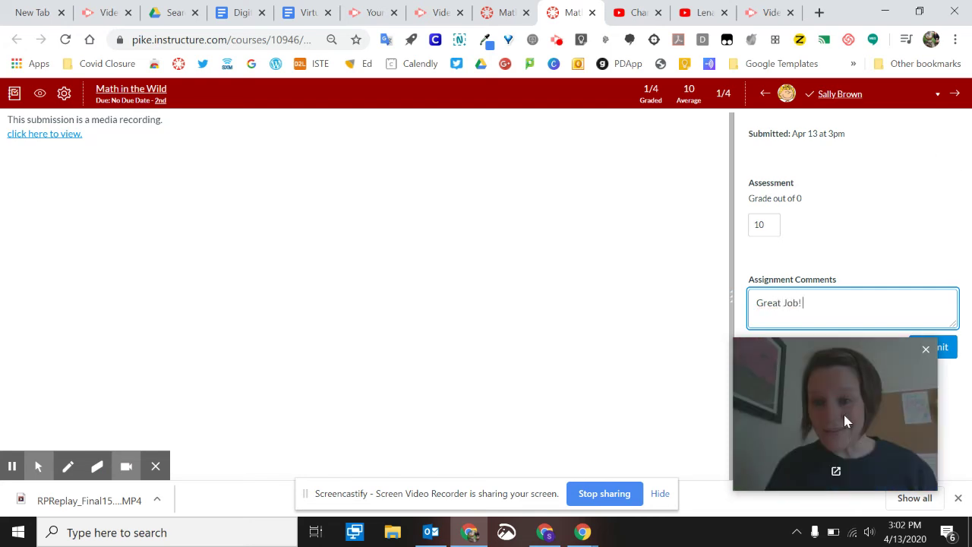
Add a media recording to the assignment comment and select the HP HD Camera as its webcam
left_click_drag(843, 411, 560, 346)
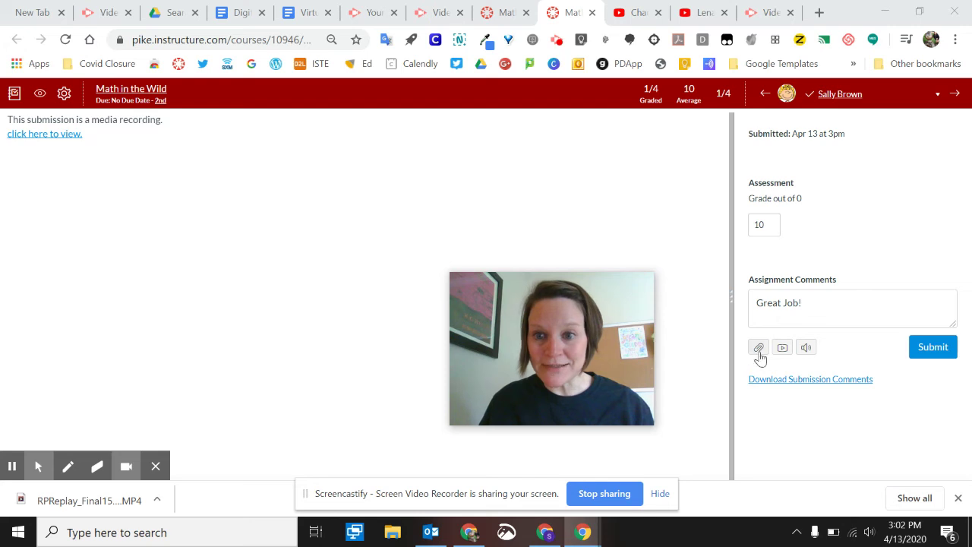
left_click(784, 348)
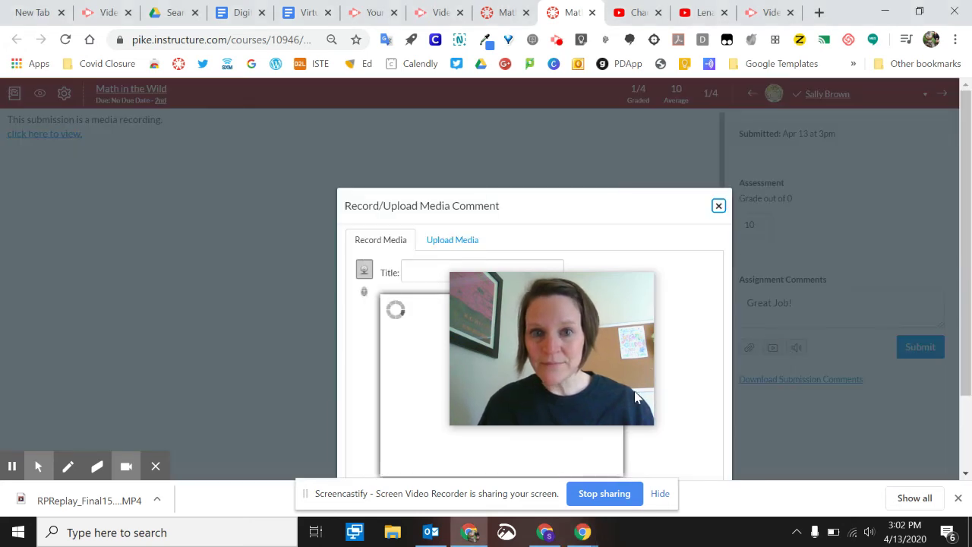
left_click_drag(551, 211, 213, 46)
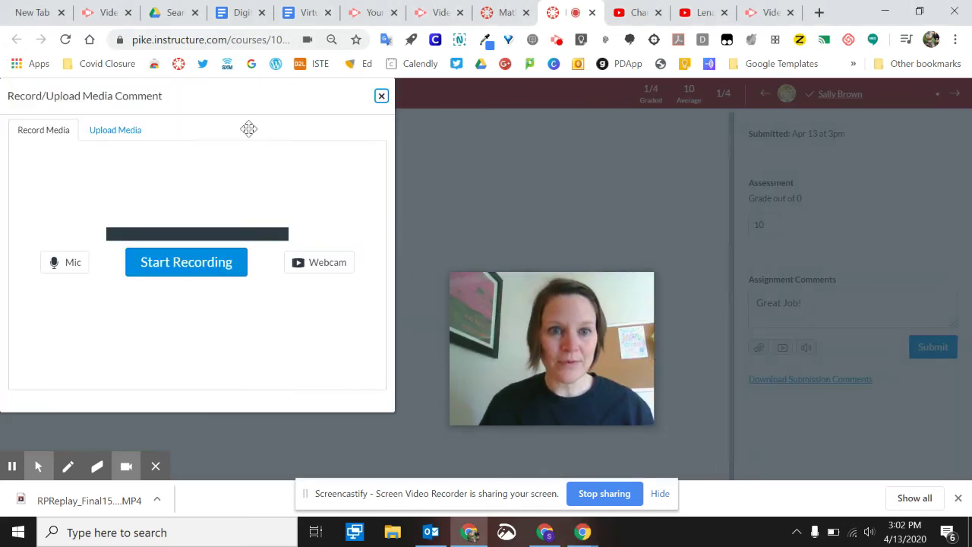
left_click(317, 263)
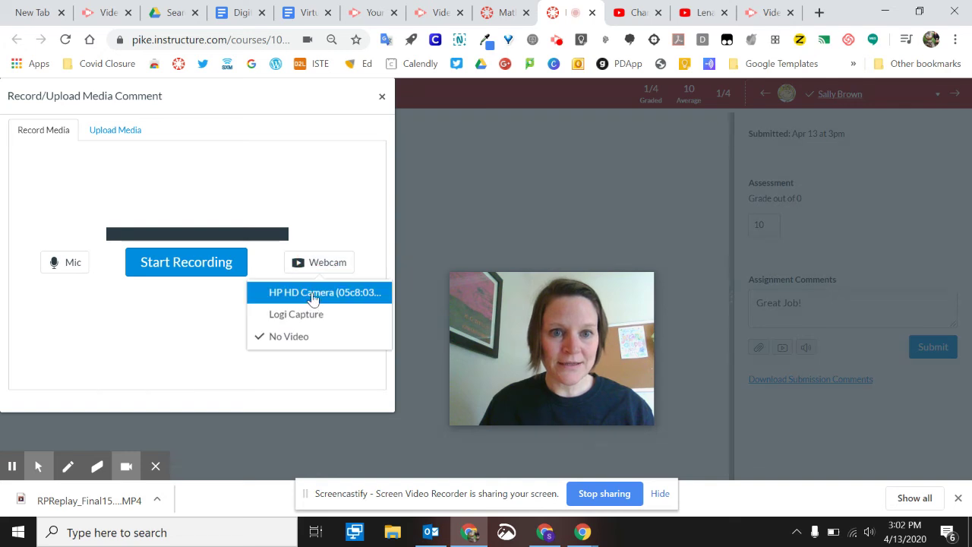
left_click(313, 298)
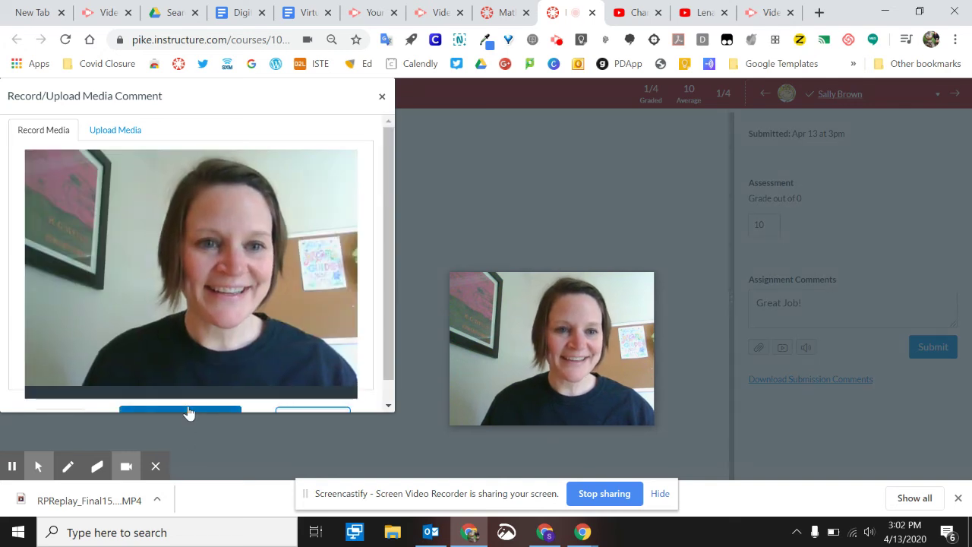
Record a webcam video of about 4 seconds and save it so the assignment comment is submitted
left_click(189, 411)
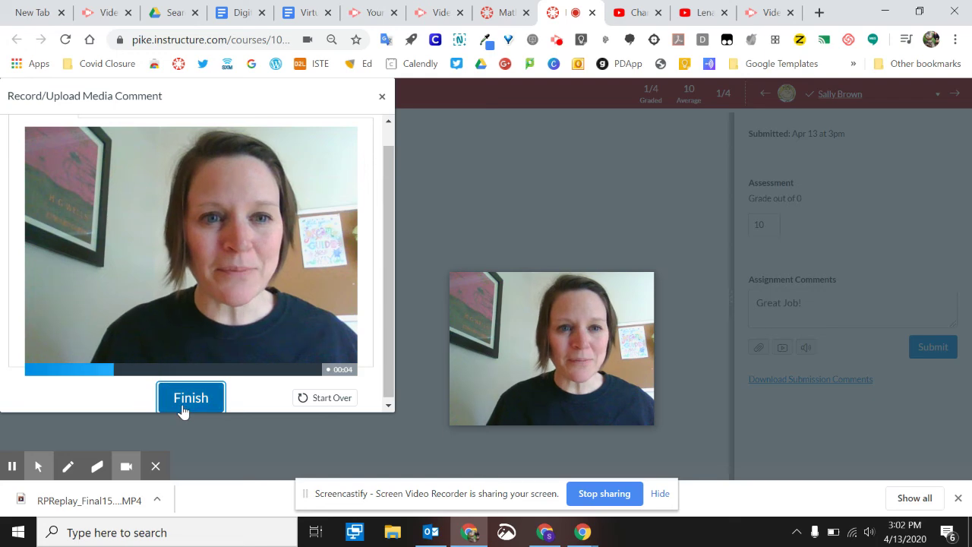
left_click(193, 402)
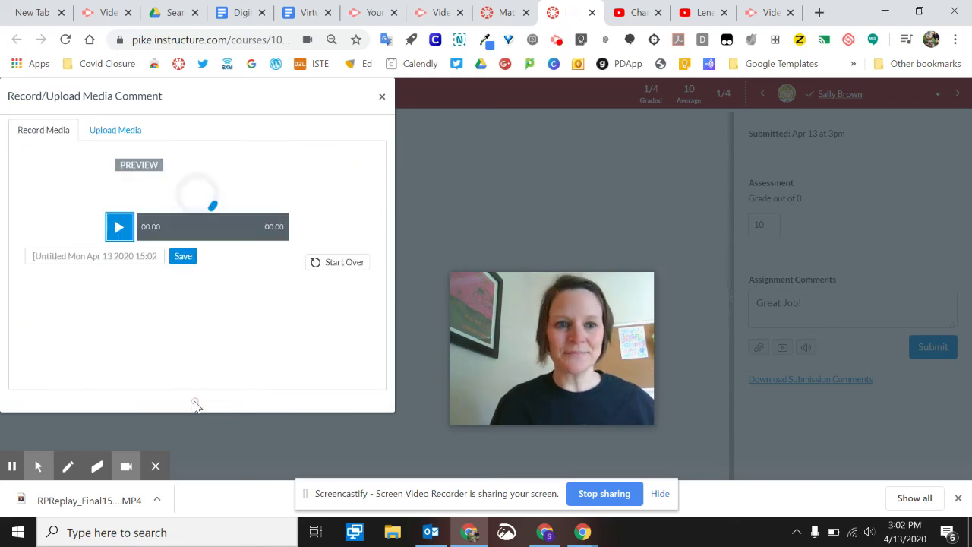
left_click(185, 414)
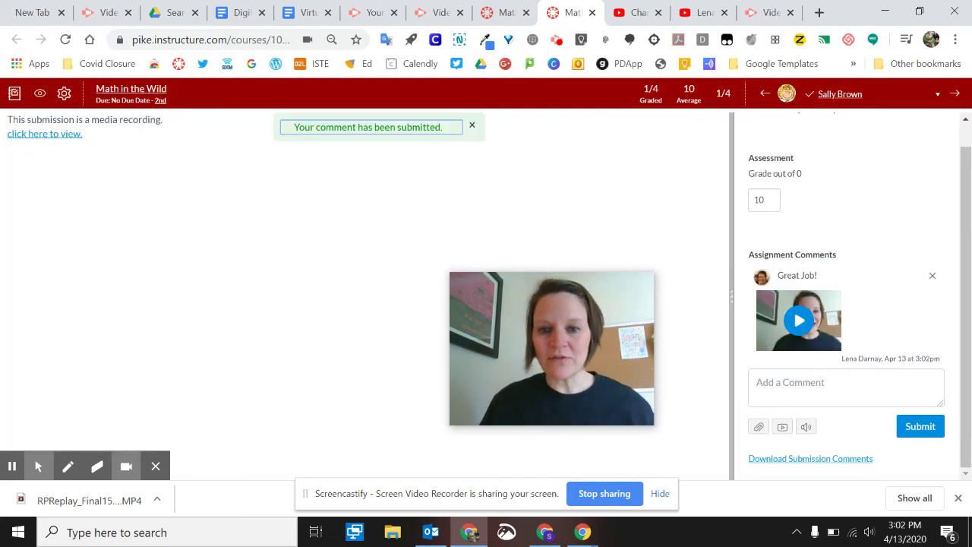
Switch back to the student's Chrome window and reload the Math in the Wild page to check the grade and comment
left_click(539, 533)
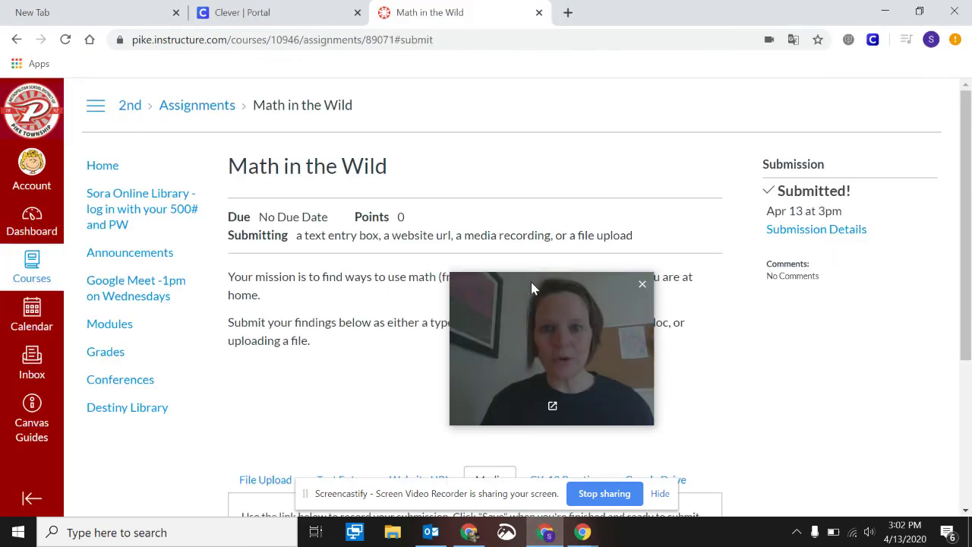
left_click(65, 40)
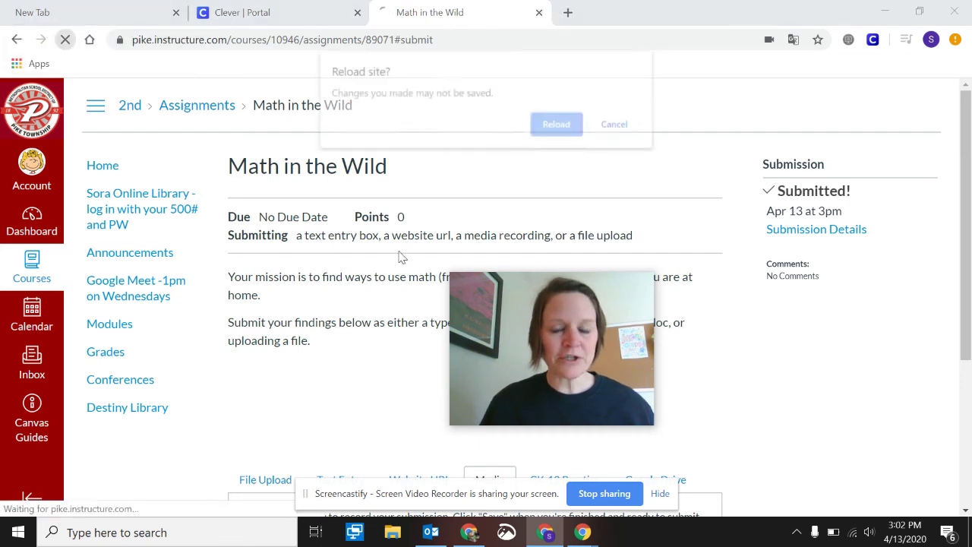
left_click(558, 126)
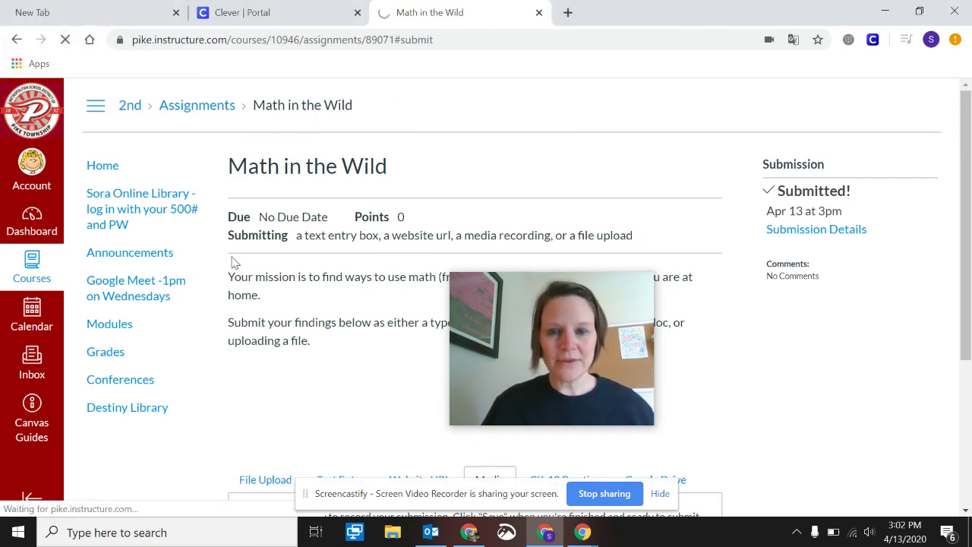
left_click(103, 167)
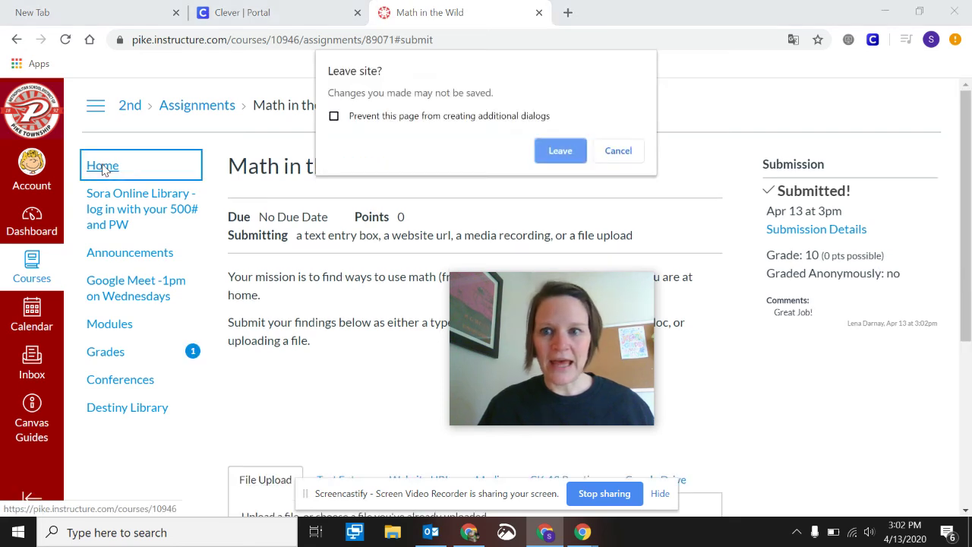
left_click(628, 156)
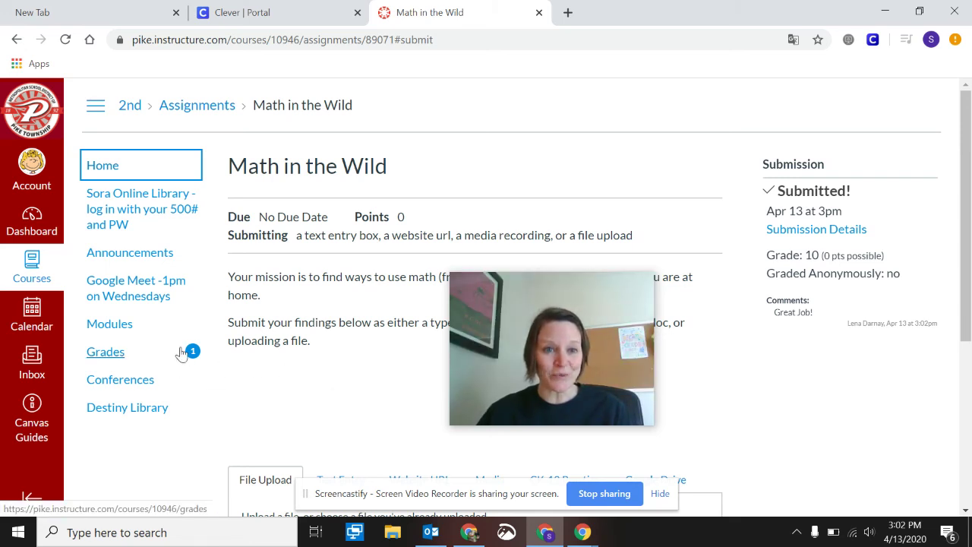
Leave the assignment for the student's course grades and look through the list down to the Canvas I Can assignment
left_click(118, 352)
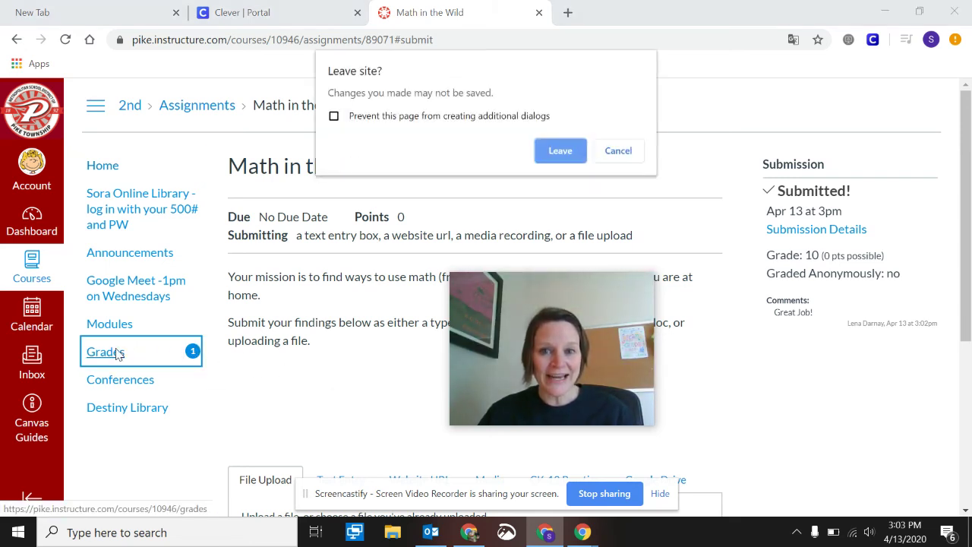
left_click(570, 162)
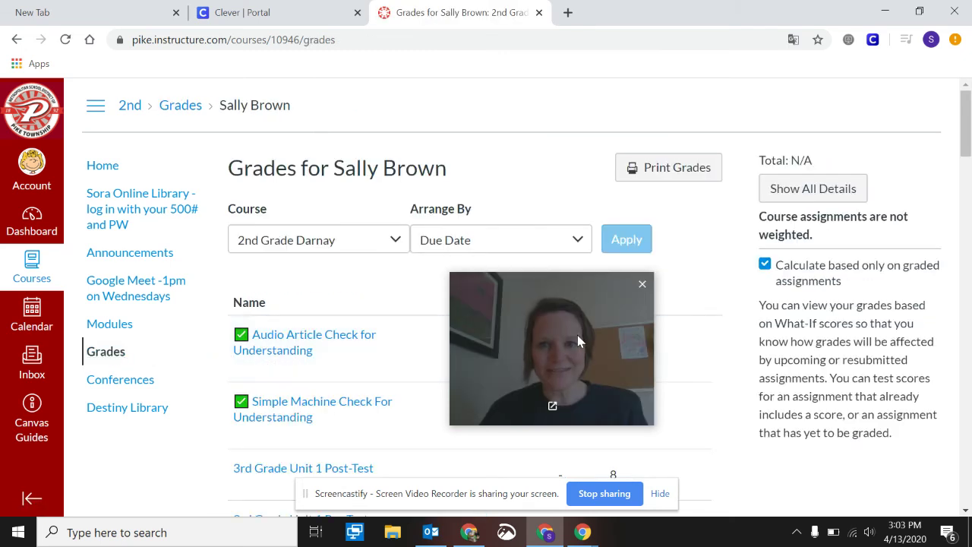
left_click_drag(571, 338, 109, 91)
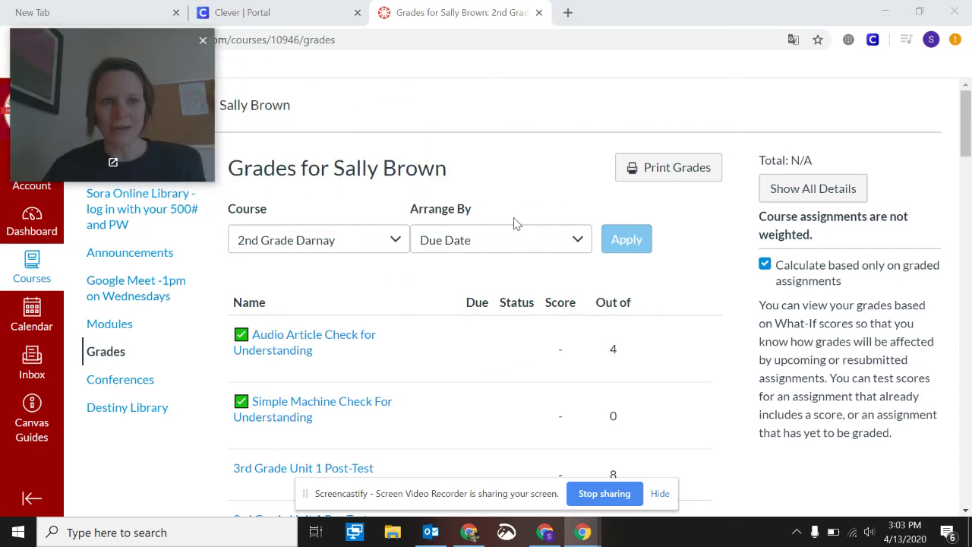
scroll(710, 276, "down", 2)
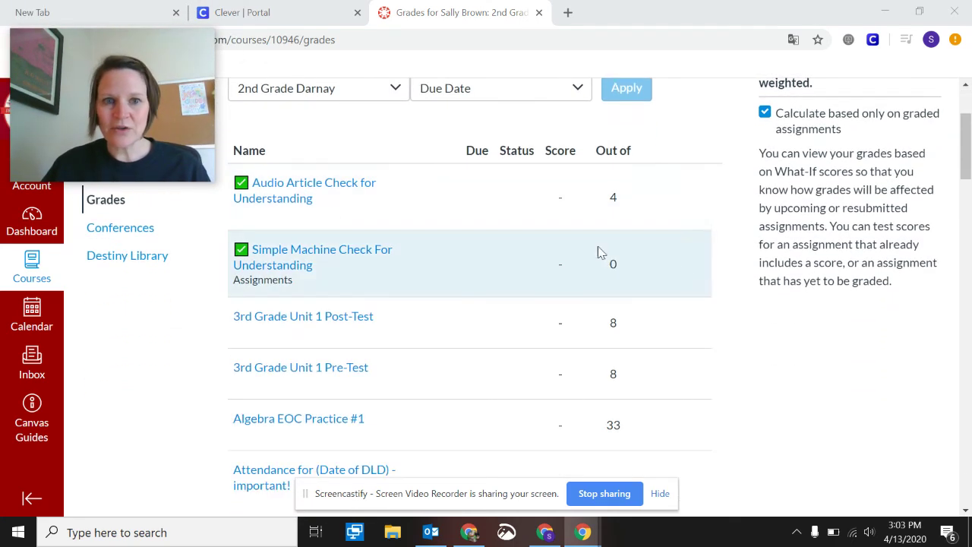
scroll(449, 225, "down", 4)
scroll(456, 232, "down", 2)
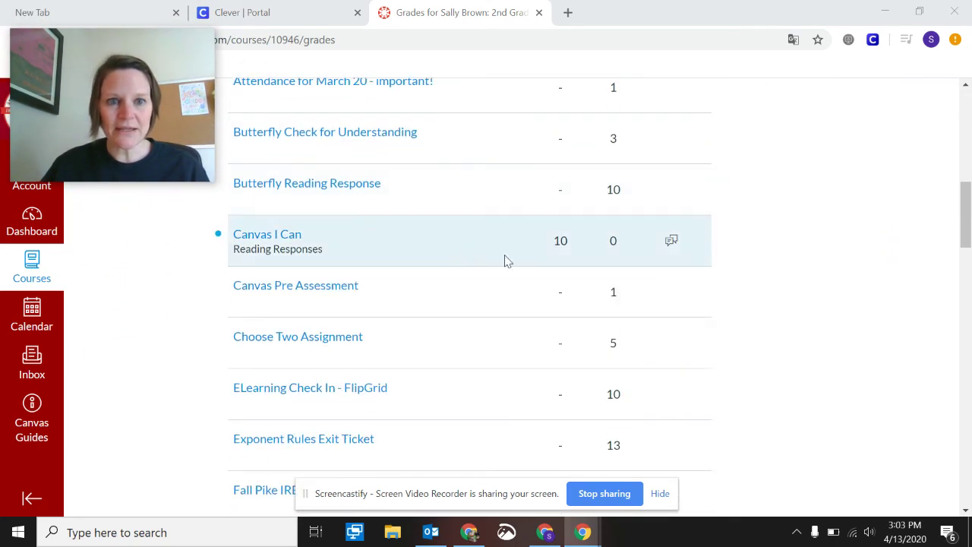
Show the teacher's comments on Canvas I Can, play the media comment and pause it
left_click(671, 242)
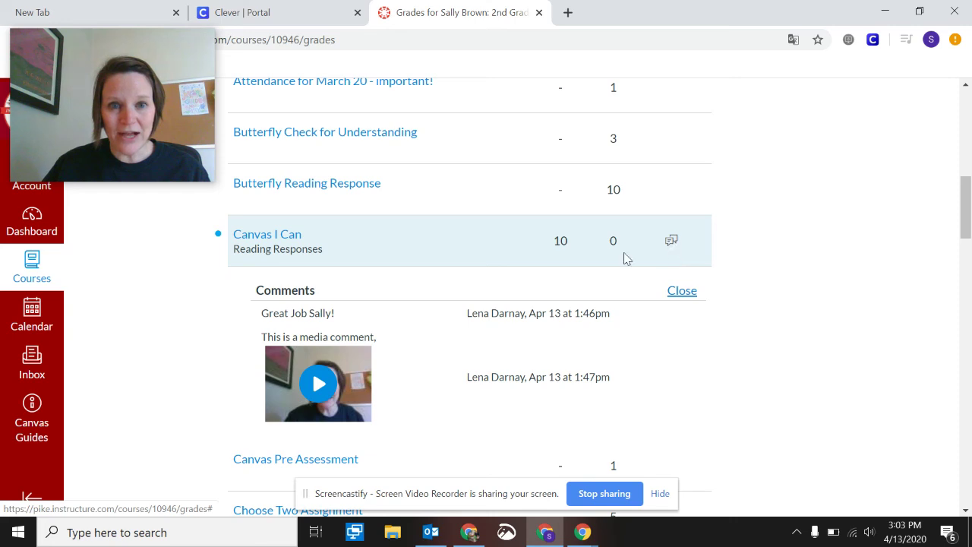
left_click(309, 391)
scroll(331, 384, "down", 2)
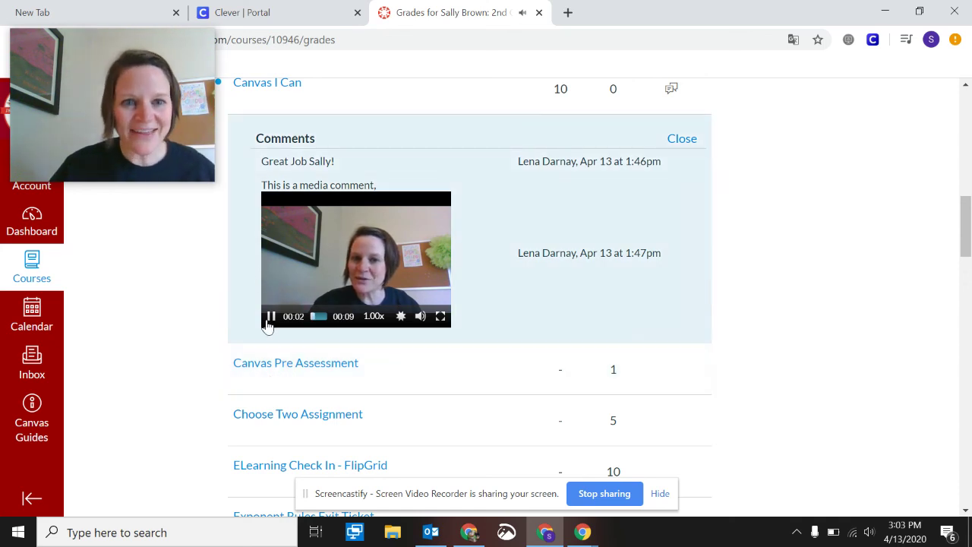
left_click(271, 318)
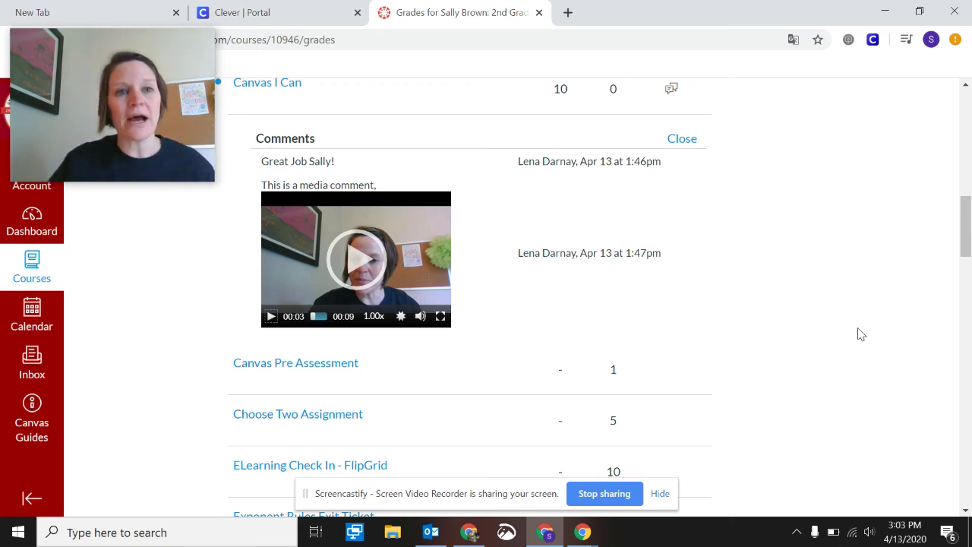
left_click_drag(86, 73, 805, 189)
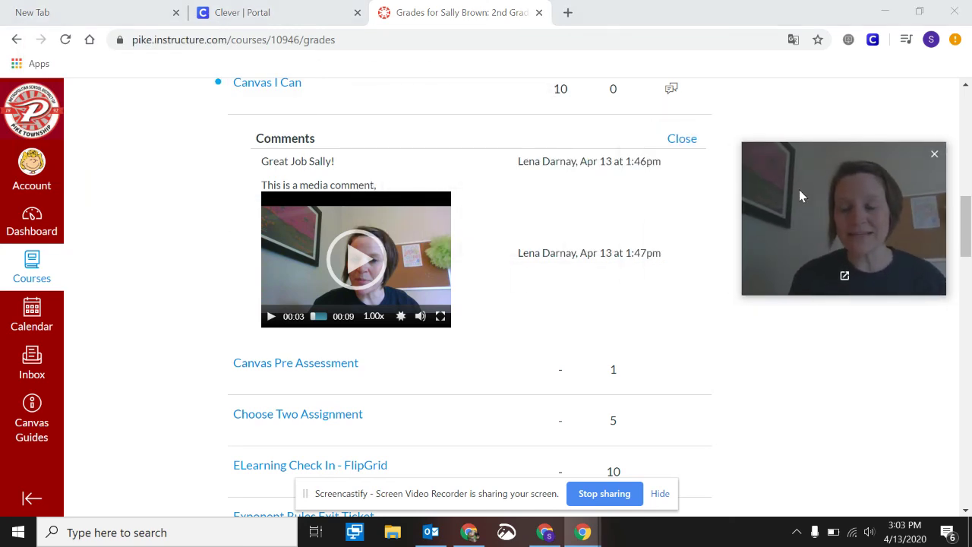